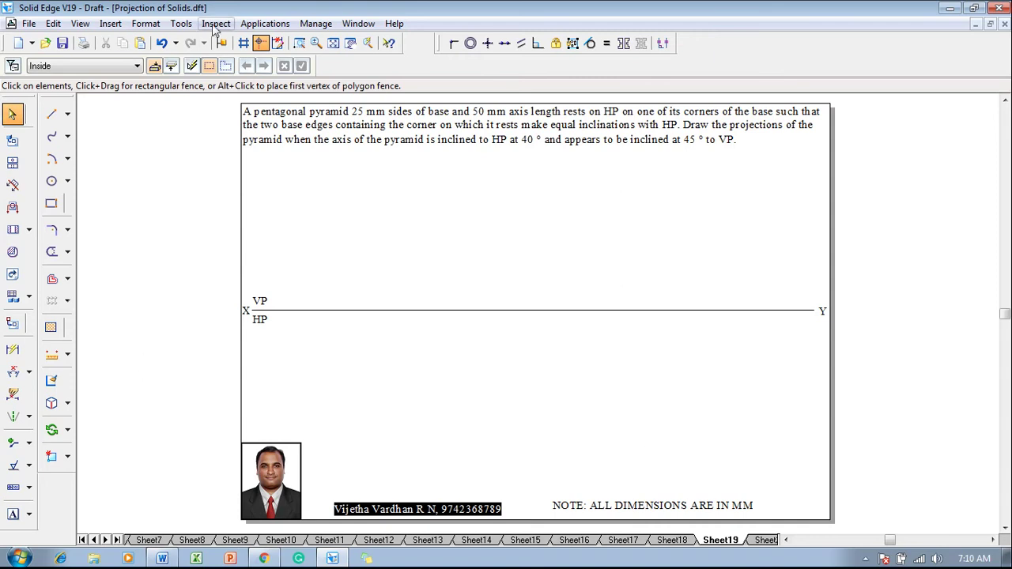
# - Run the nSidePolygon macro and place a 5-sided polygon with 25 mm flat length below XY
pyautogui.click(181, 24)
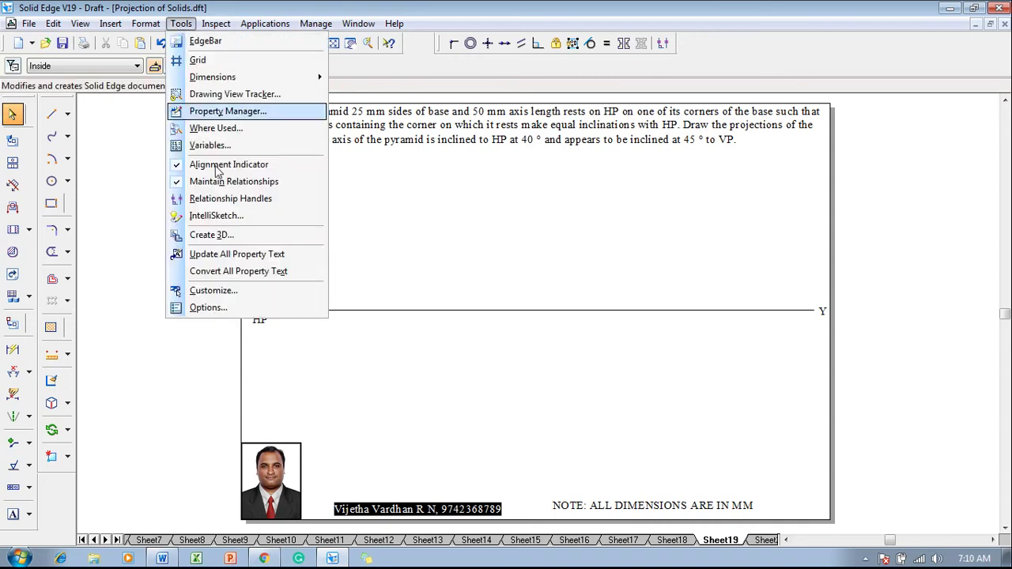
pyautogui.click(265, 24)
pyautogui.moveTo(278, 80)
pyautogui.click(405, 81)
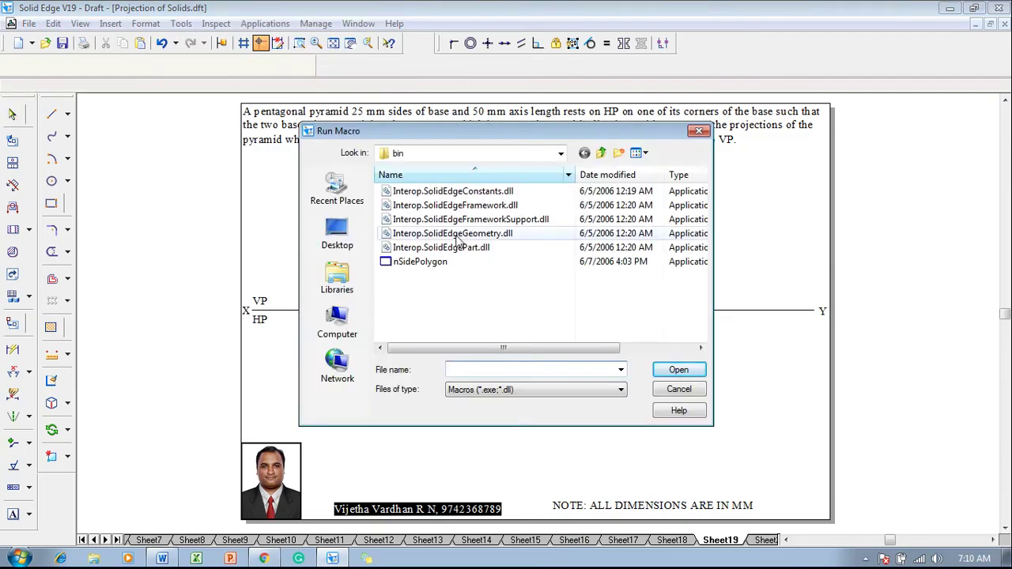
pyautogui.click(451, 264)
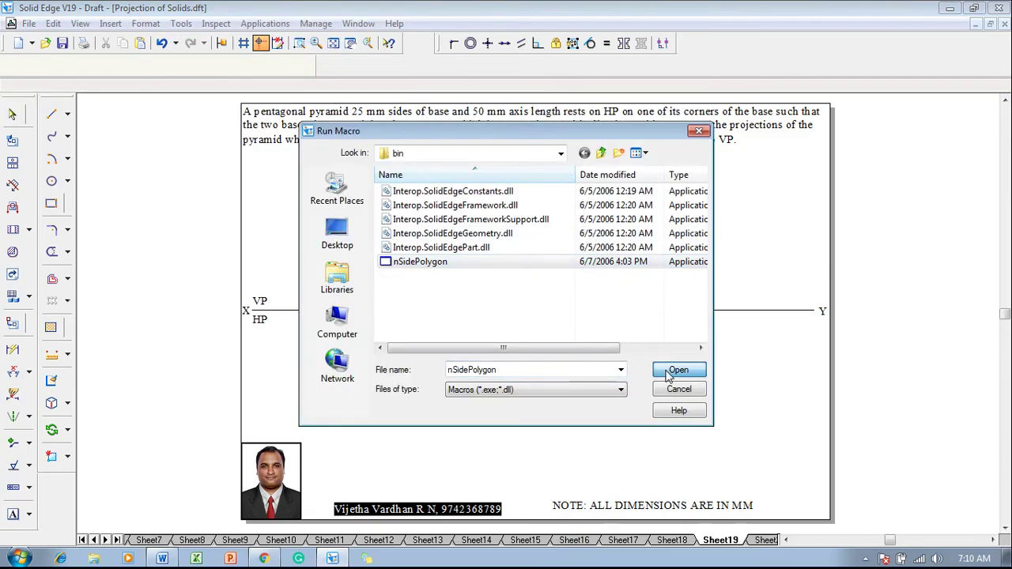
pyautogui.click(674, 369)
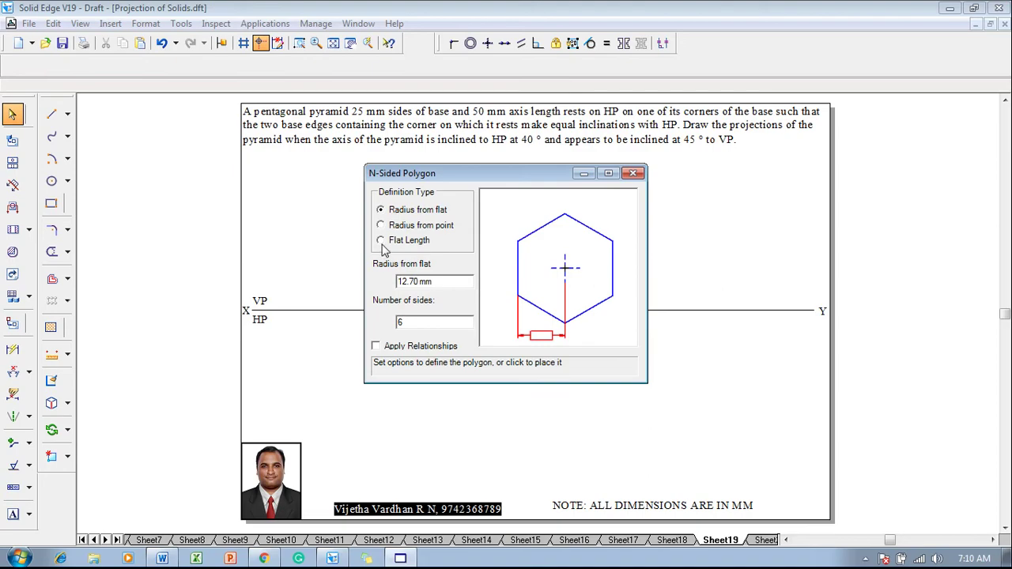
pyautogui.click(381, 241)
pyautogui.click(405, 285)
pyautogui.write('25')
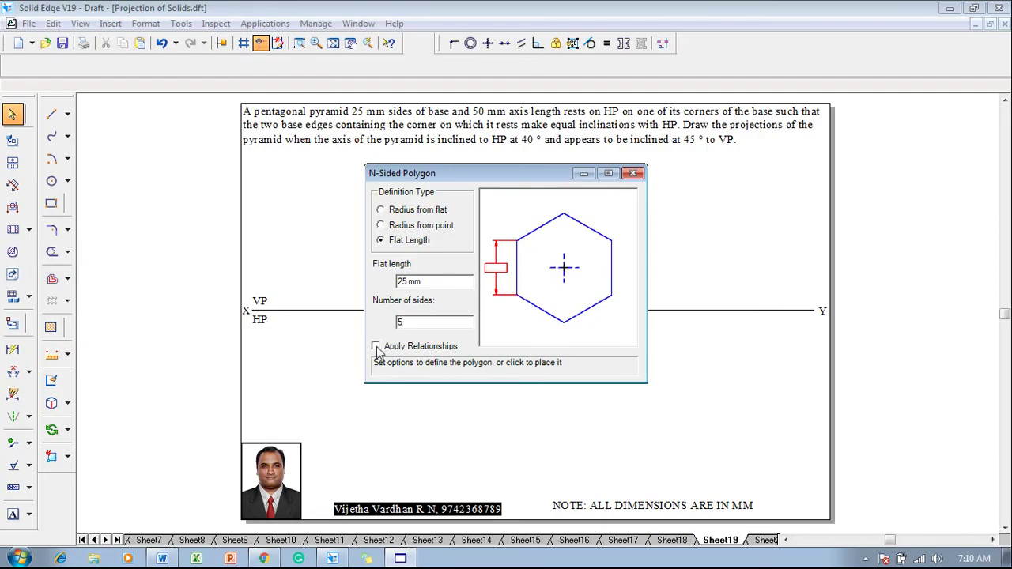
pyautogui.click(727, 375)
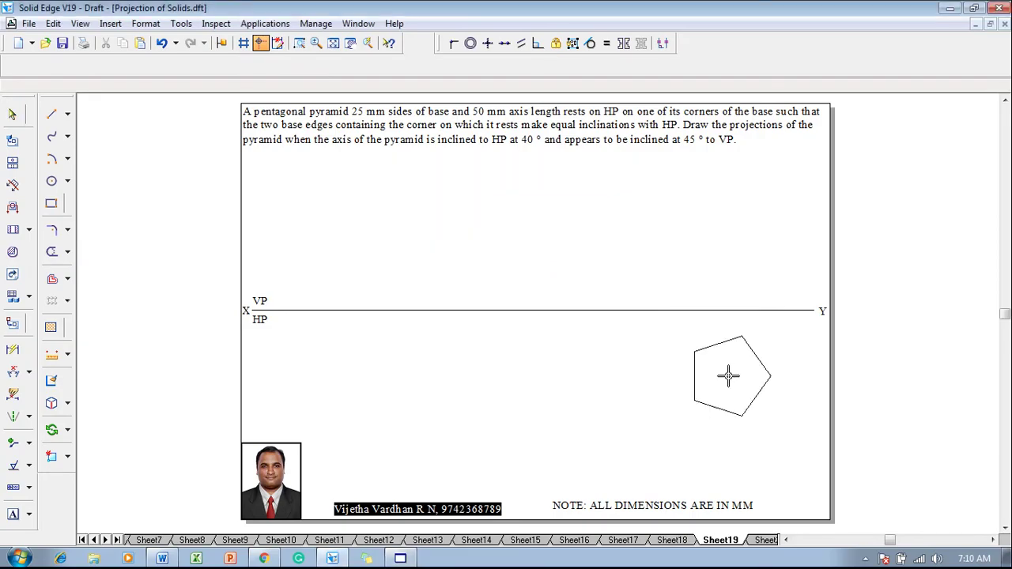
# - Drag the 25 mm pentagon left below XY and give its edges a thicker line width
pyautogui.press('Escape')
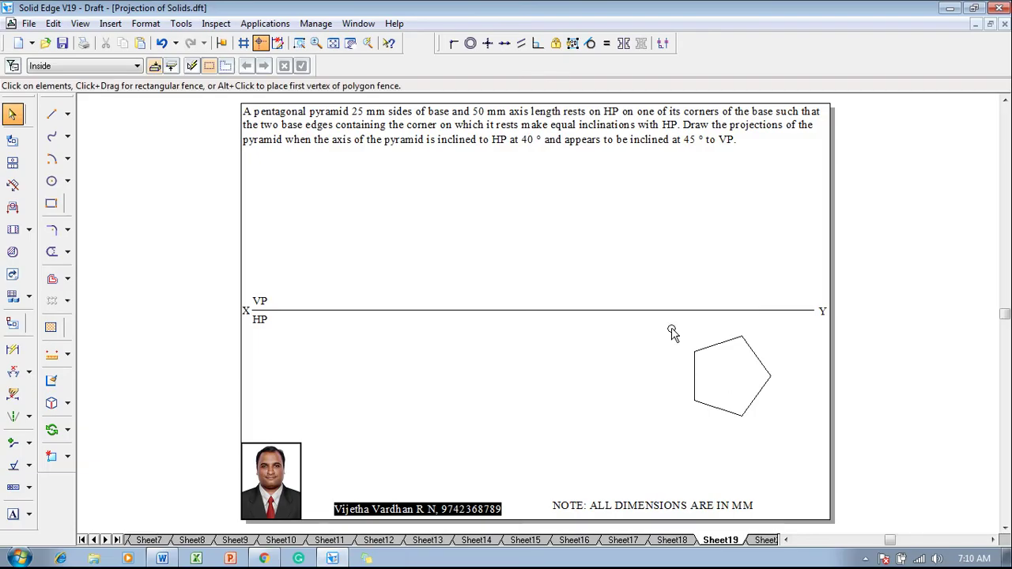
pyautogui.moveTo(671, 322); pyautogui.dragTo(367, 407)
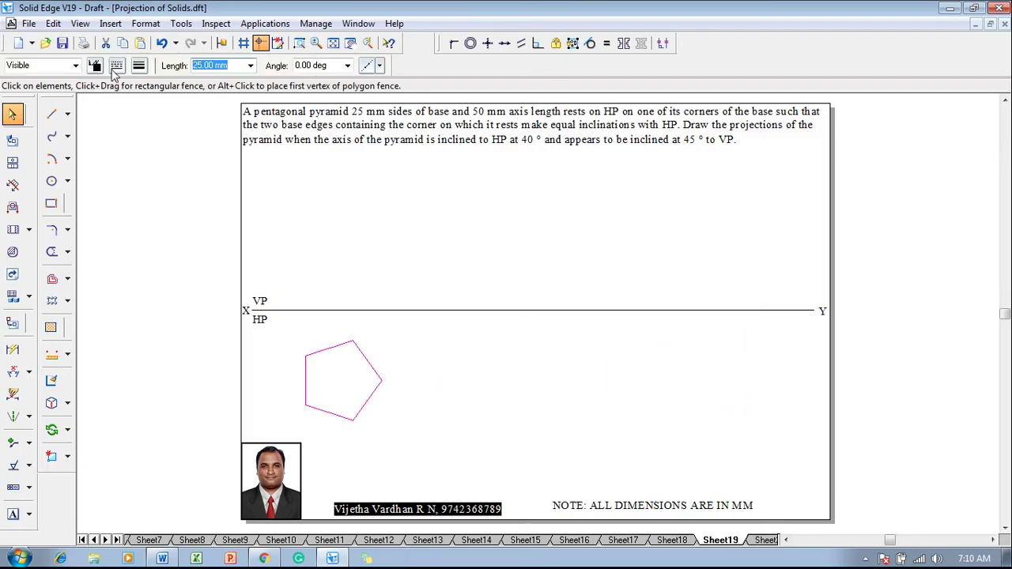
pyautogui.click(138, 66)
pyautogui.click(143, 119)
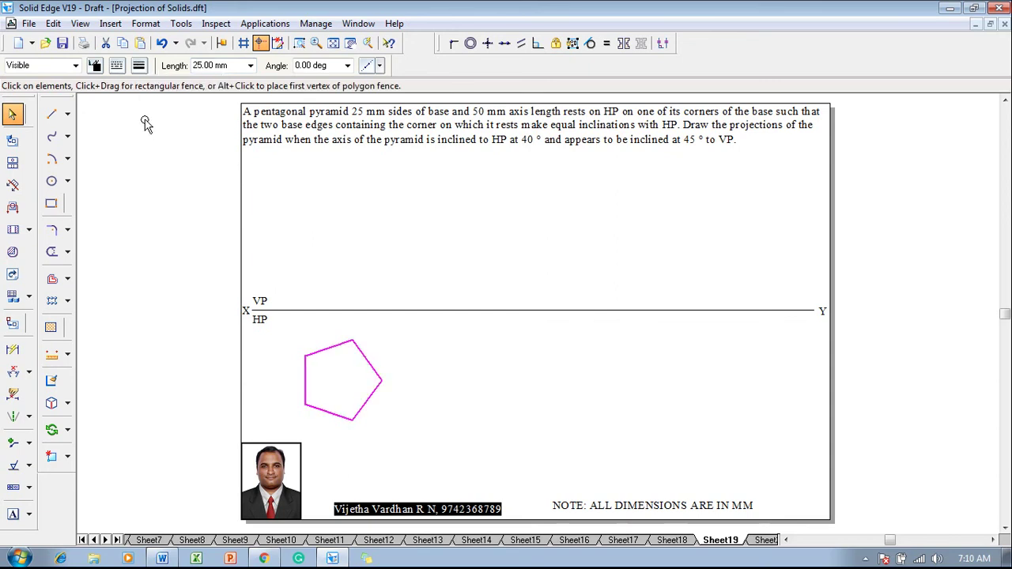
# - Choose a thin line width and adjust the IntelliSketch relationship snaps
pyautogui.click(52, 114)
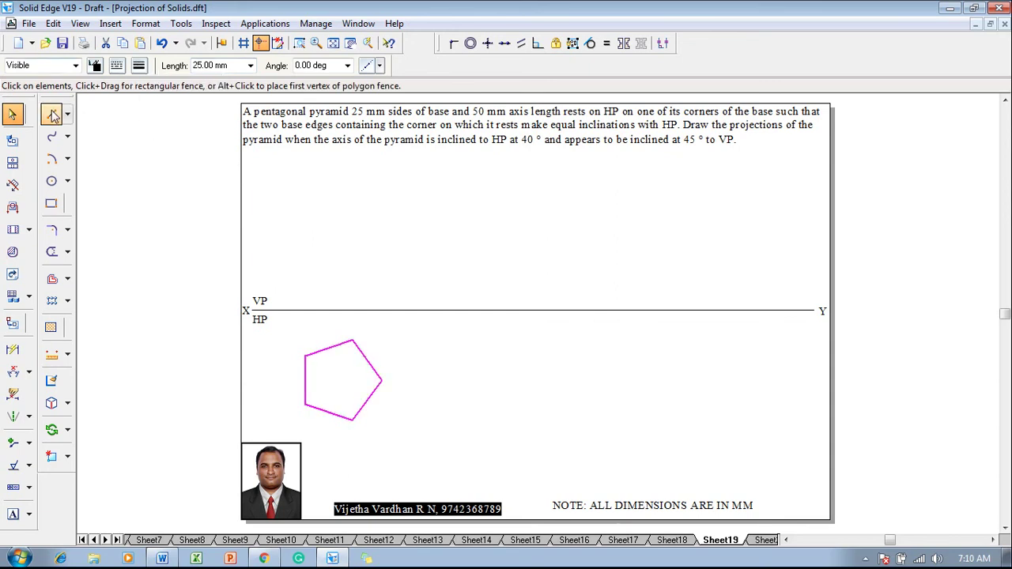
pyautogui.click(139, 66)
pyautogui.click(146, 115)
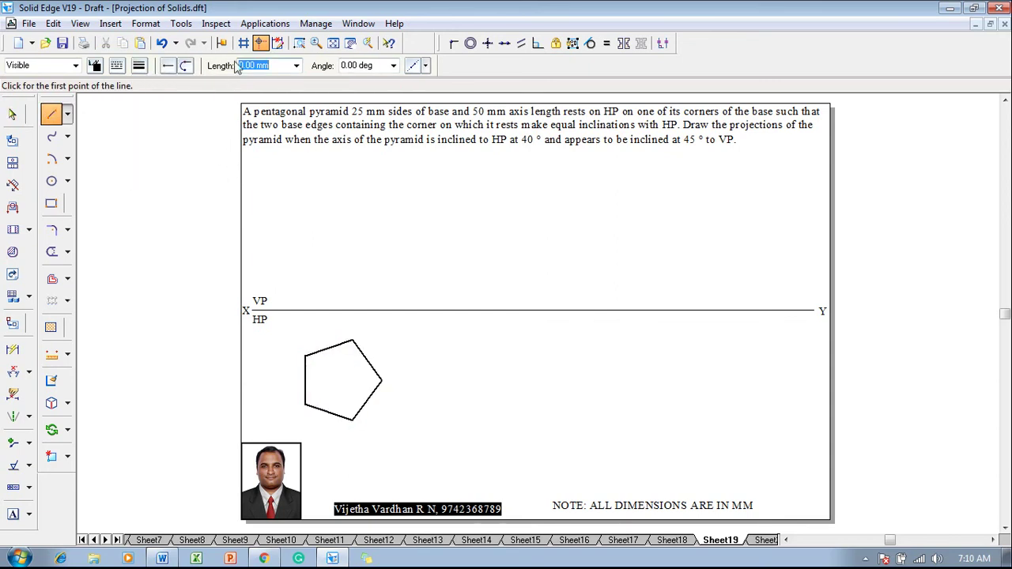
pyautogui.click(181, 24)
pyautogui.click(222, 215)
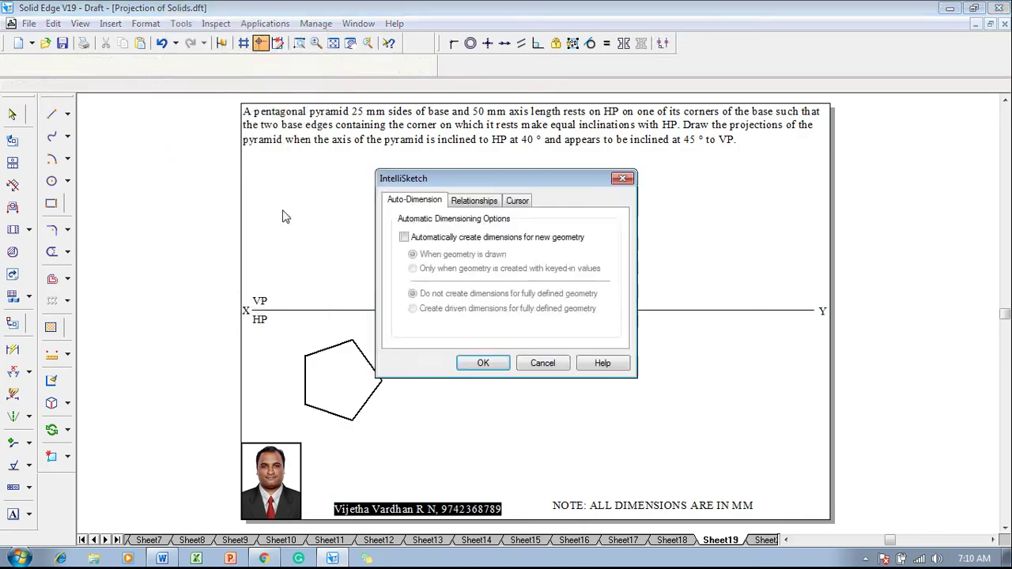
pyautogui.click(472, 202)
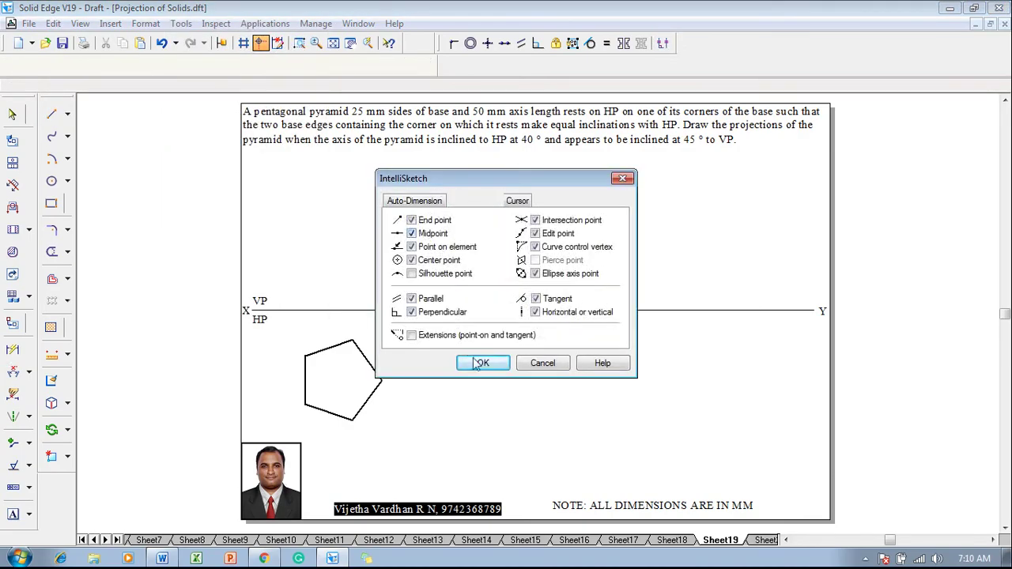
pyautogui.click(477, 362)
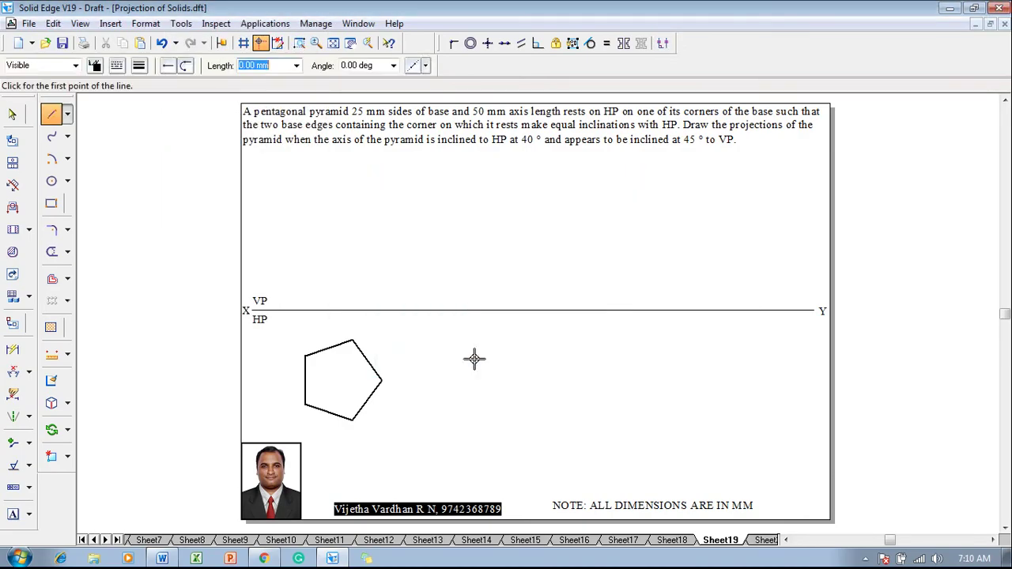
# - Draw two construction lines across the pentagon to locate its centre
pyautogui.click(304, 381)
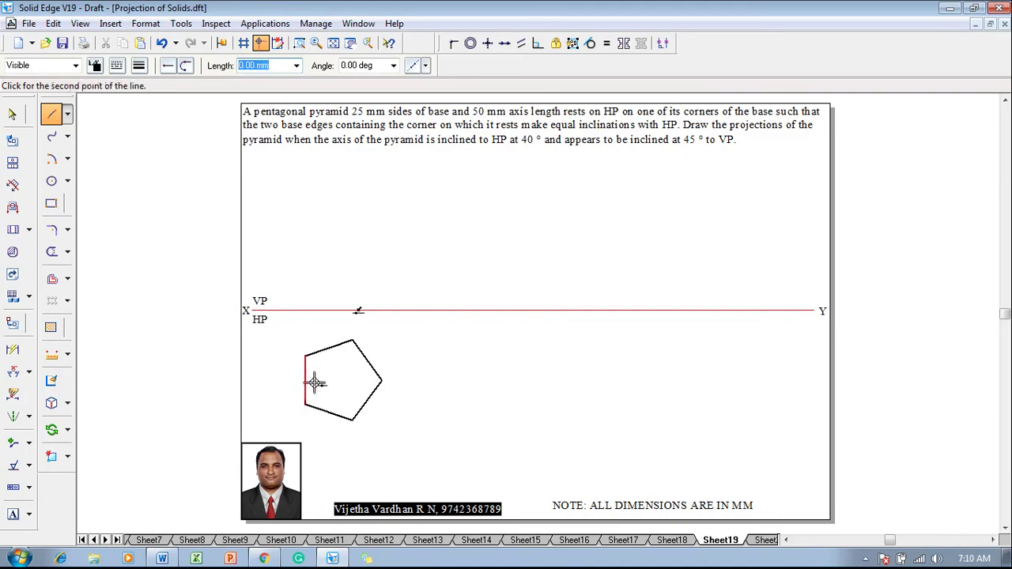
pyautogui.click(382, 381)
pyautogui.click(331, 413)
pyautogui.click(353, 341)
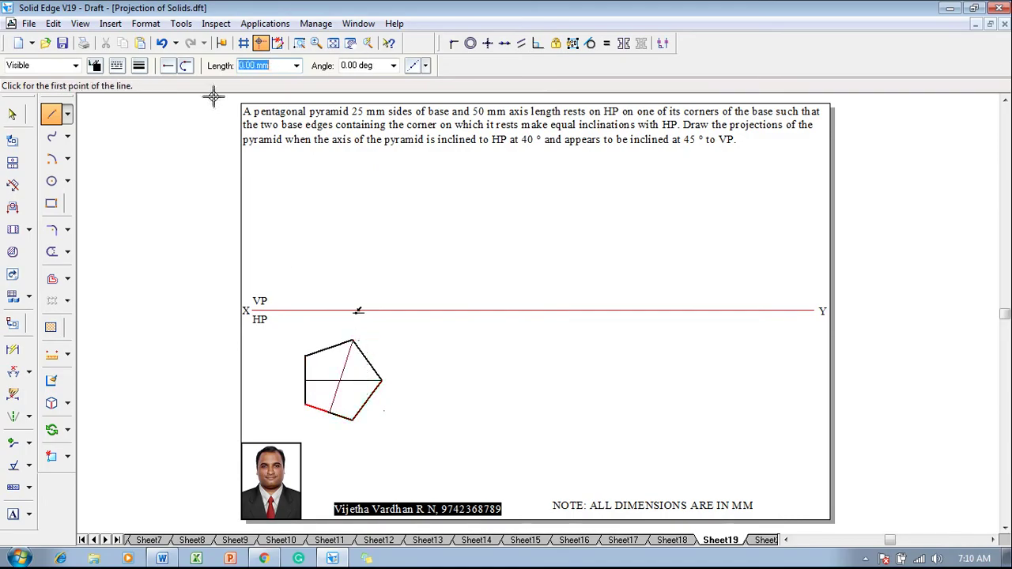
# - Readjust the IntelliSketch relationships and reselect a thin line width
pyautogui.click(181, 23)
pyautogui.click(212, 39)
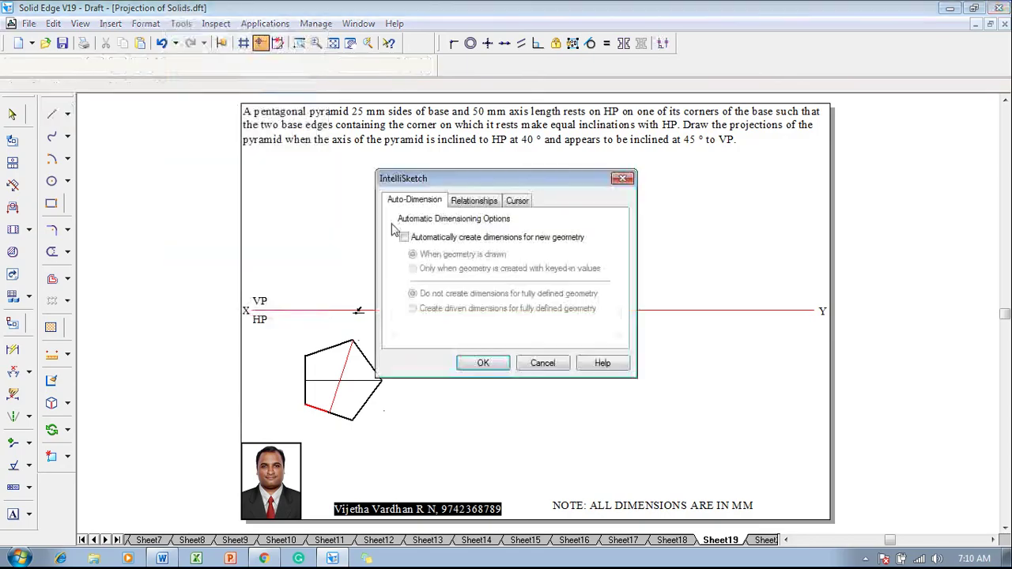
pyautogui.click(474, 200)
pyautogui.click(484, 362)
pyautogui.click(139, 65)
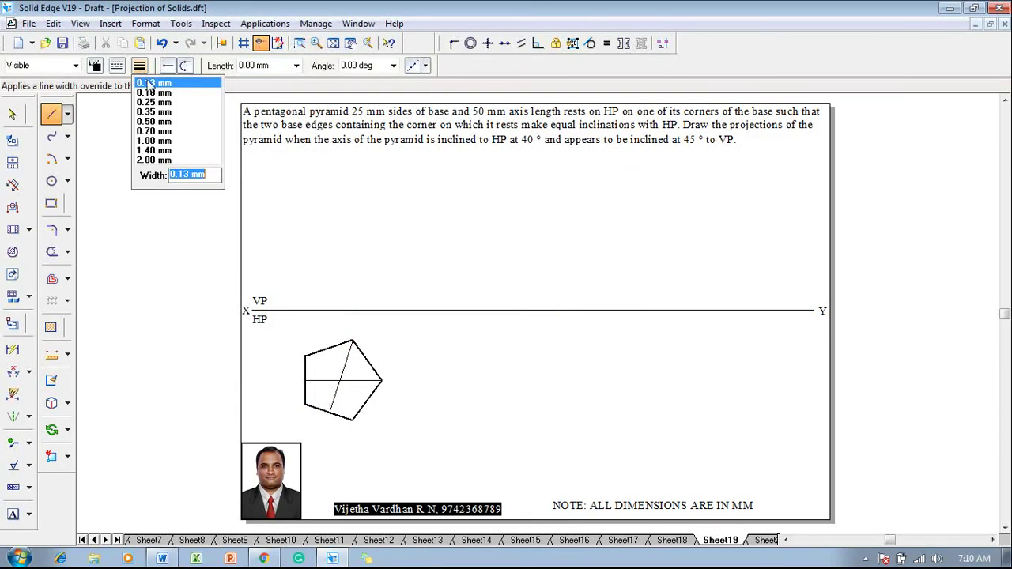
pyautogui.click(151, 122)
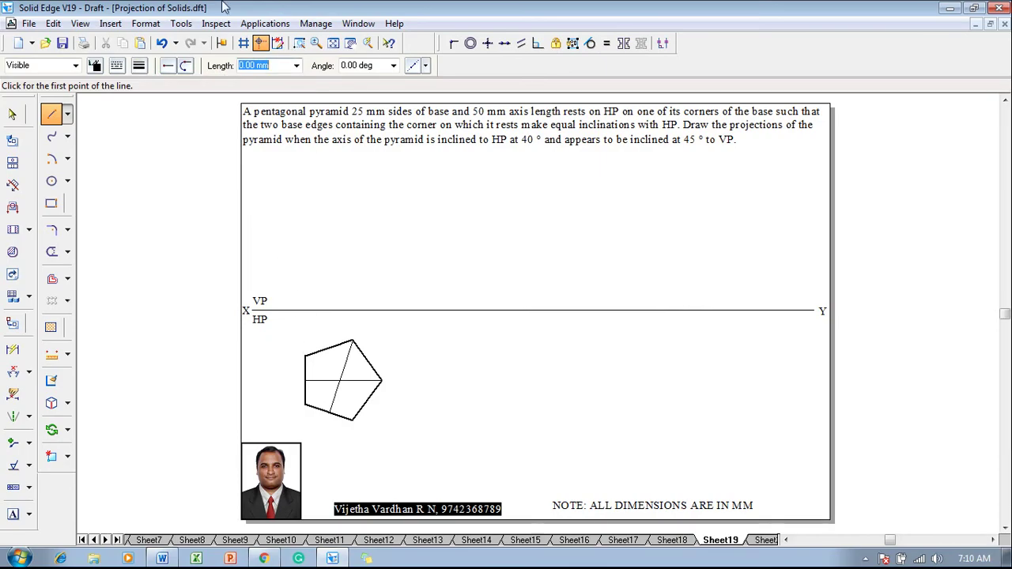
# - Join all five pentagon corners to the centre with thin lines
pyautogui.click(304, 356)
pyautogui.click(340, 380)
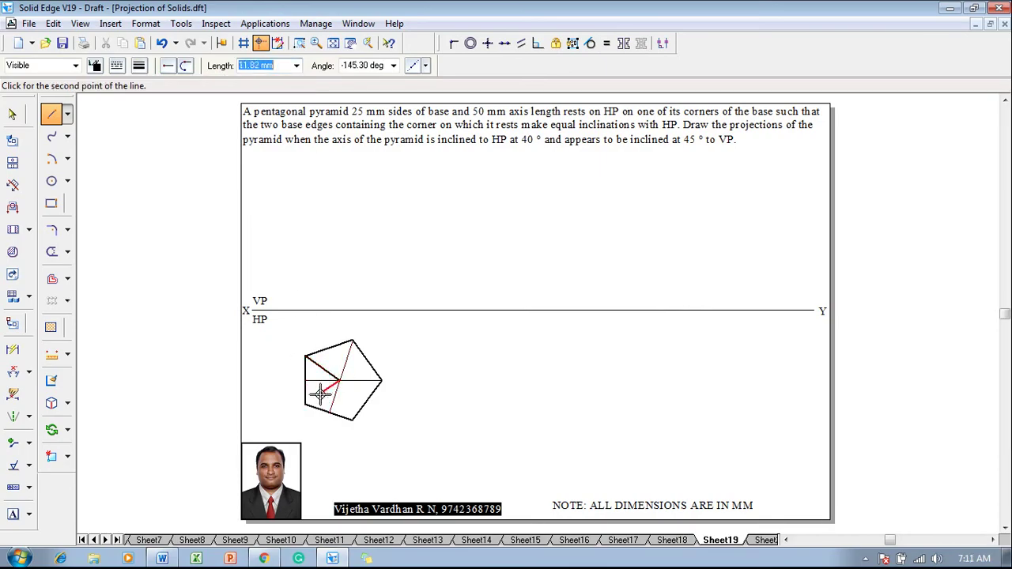
pyautogui.click(304, 404)
pyautogui.rightClick(305, 403)
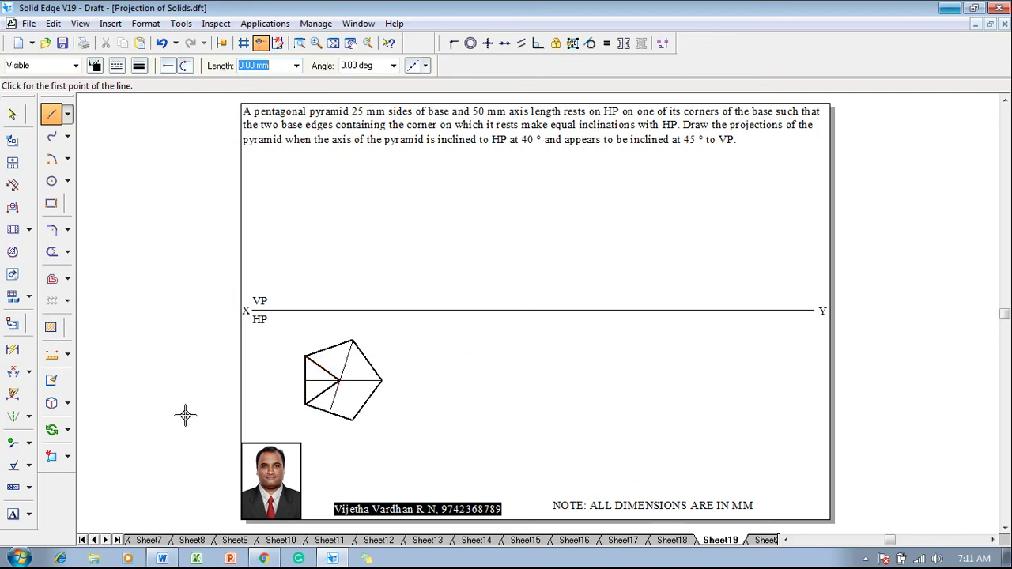
pyautogui.click(353, 421)
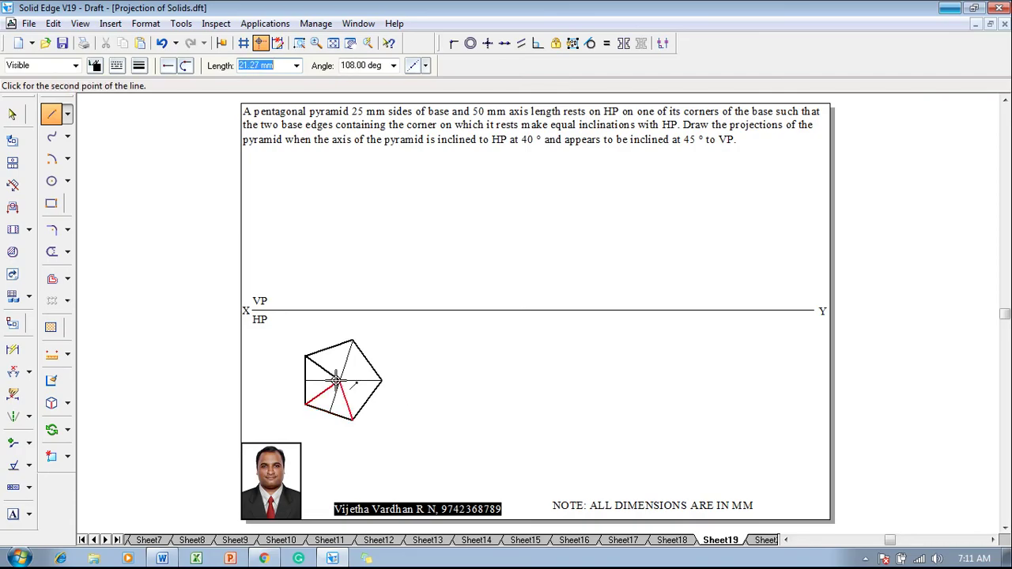
pyautogui.click(382, 382)
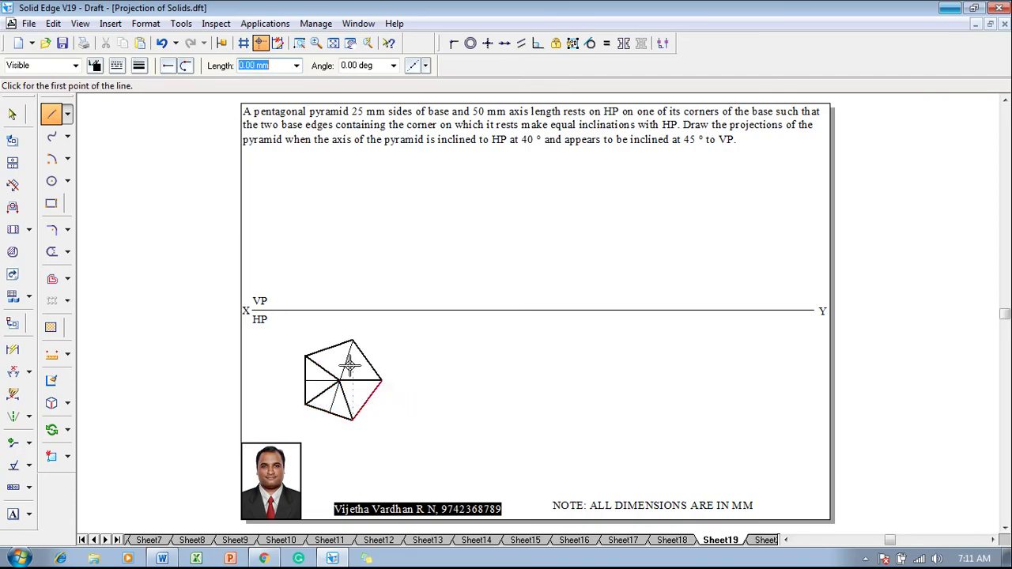
pyautogui.click(340, 382)
pyautogui.click(354, 342)
pyautogui.rightClick(431, 397)
pyautogui.click(13, 350)
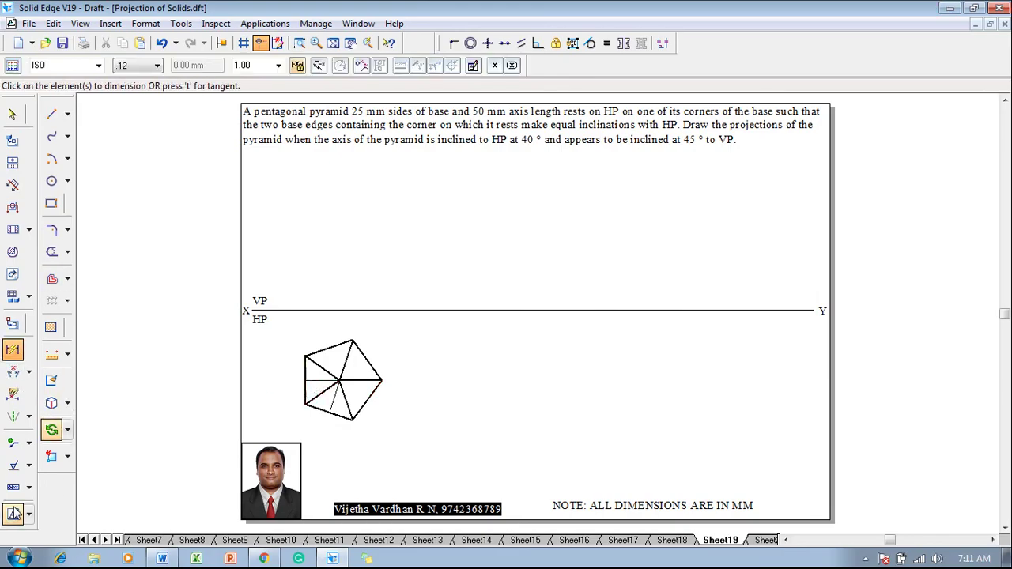
# - Set the line width and line style for projector lines
pyautogui.click(50, 117)
pyautogui.click(116, 66)
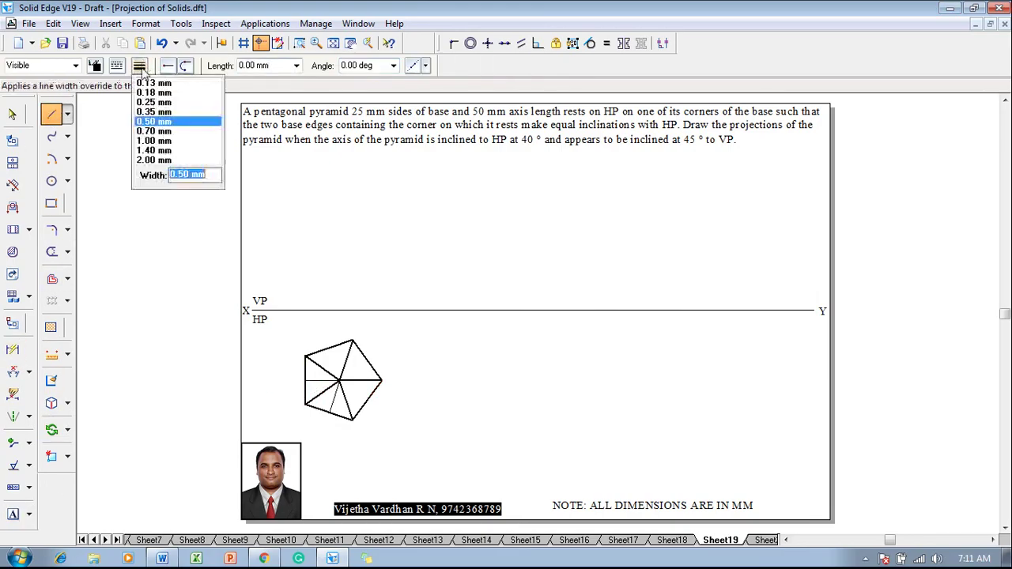
pyautogui.click(116, 70)
pyautogui.click(116, 69)
pyautogui.click(130, 82)
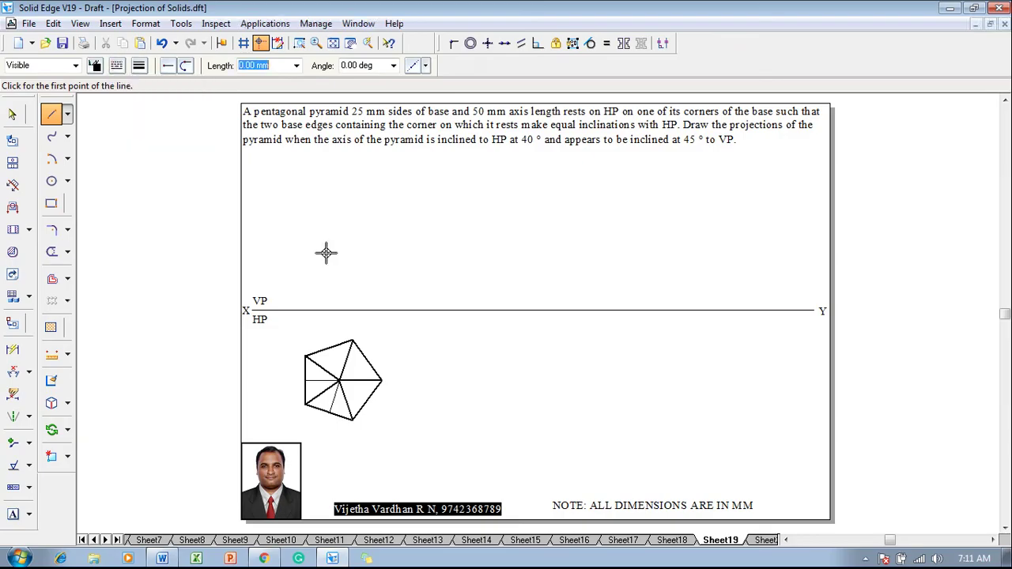
# - Project the left, centre, bottom and right top-view points vertically up to XY
pyautogui.click(305, 356)
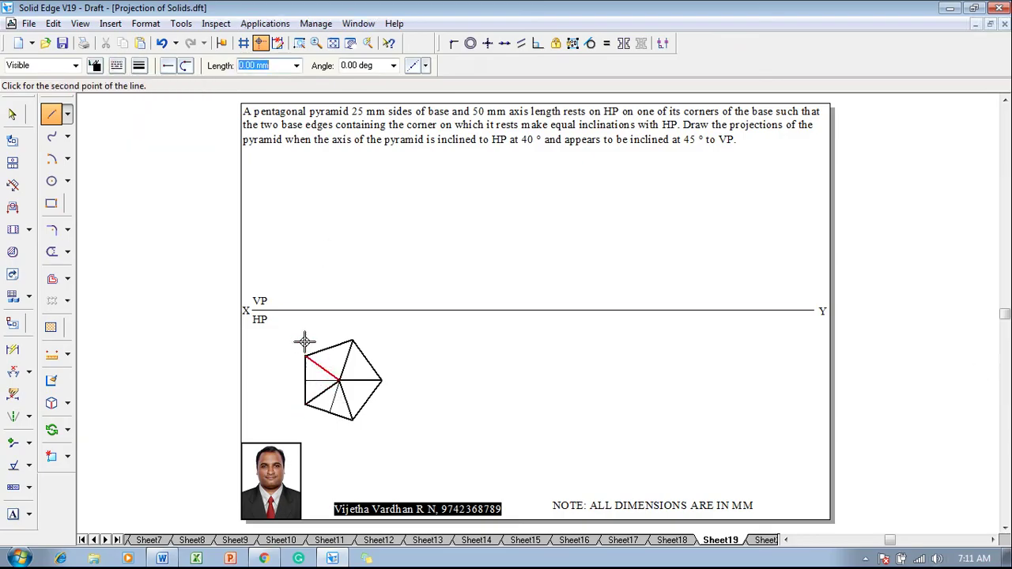
pyautogui.click(306, 311)
pyautogui.rightClick(342, 373)
pyautogui.click(340, 381)
pyautogui.click(340, 311)
pyautogui.rightClick(354, 418)
pyautogui.click(353, 419)
pyautogui.click(353, 311)
pyautogui.rightClick(392, 381)
pyautogui.click(382, 382)
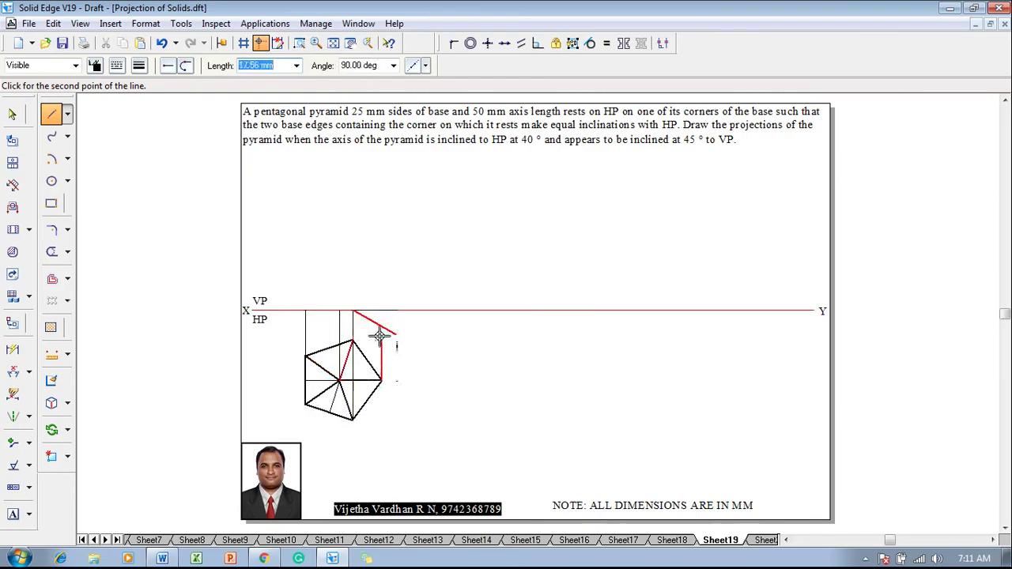
pyautogui.click(382, 311)
pyautogui.rightClick(430, 345)
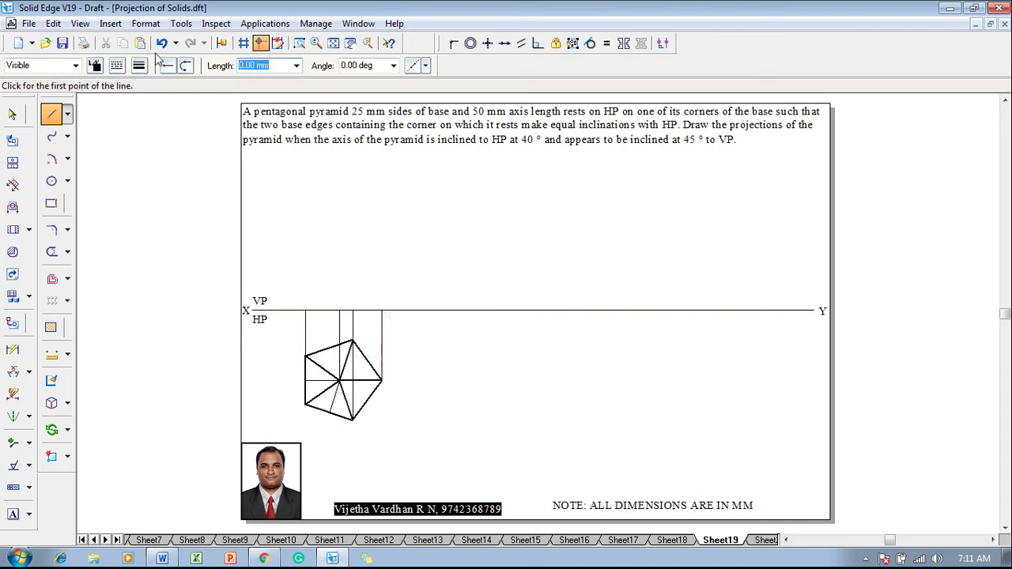
# - Draw the 50 mm vertical axis up from XY above the centre
pyautogui.click(339, 311)
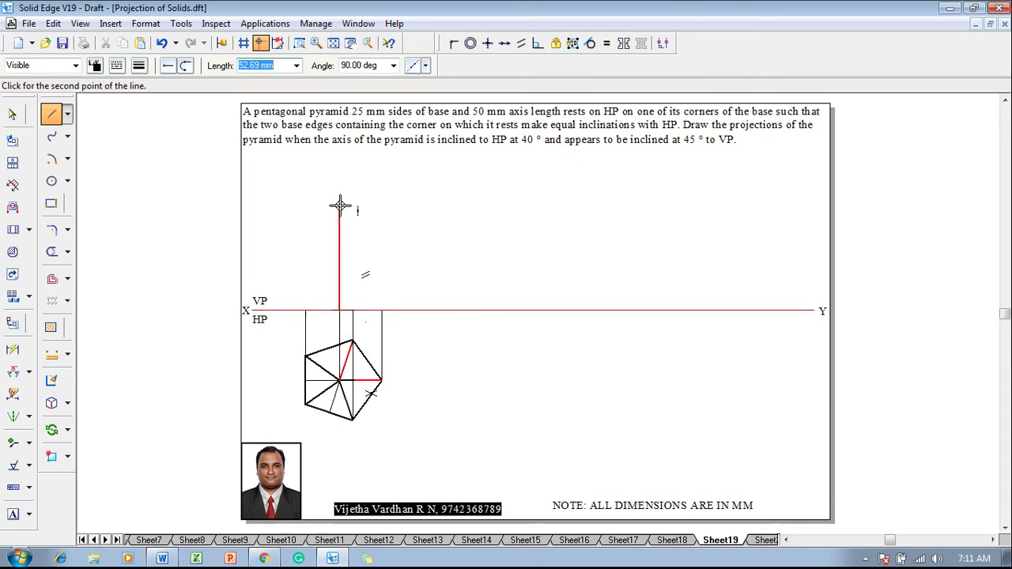
pyautogui.write('50')
pyautogui.press('Tab')
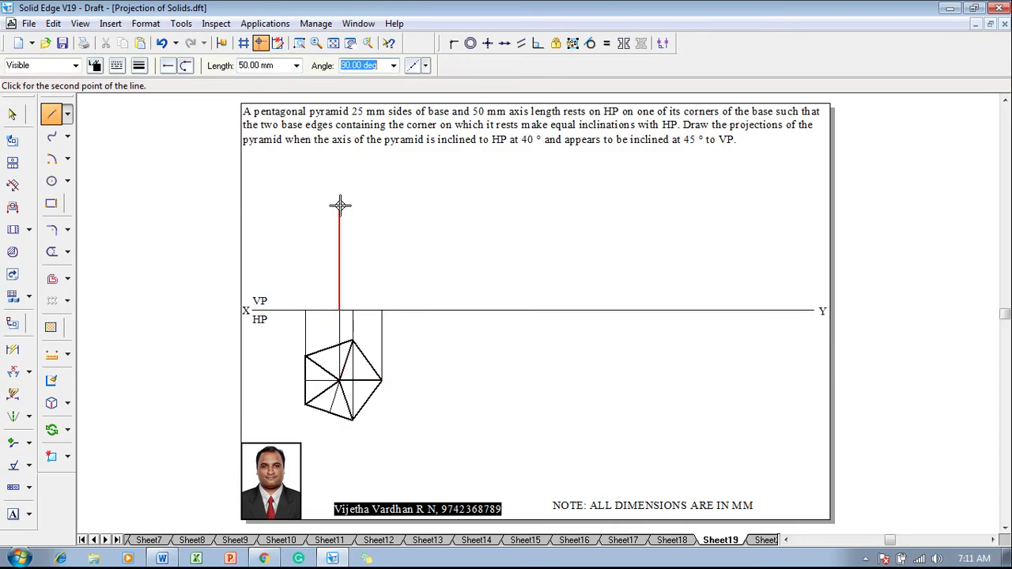
pyautogui.click(342, 190)
# - With 0.50 mm width, draw the slant edges joining the apex to the base points on XY
pyautogui.click(138, 65)
pyautogui.click(150, 127)
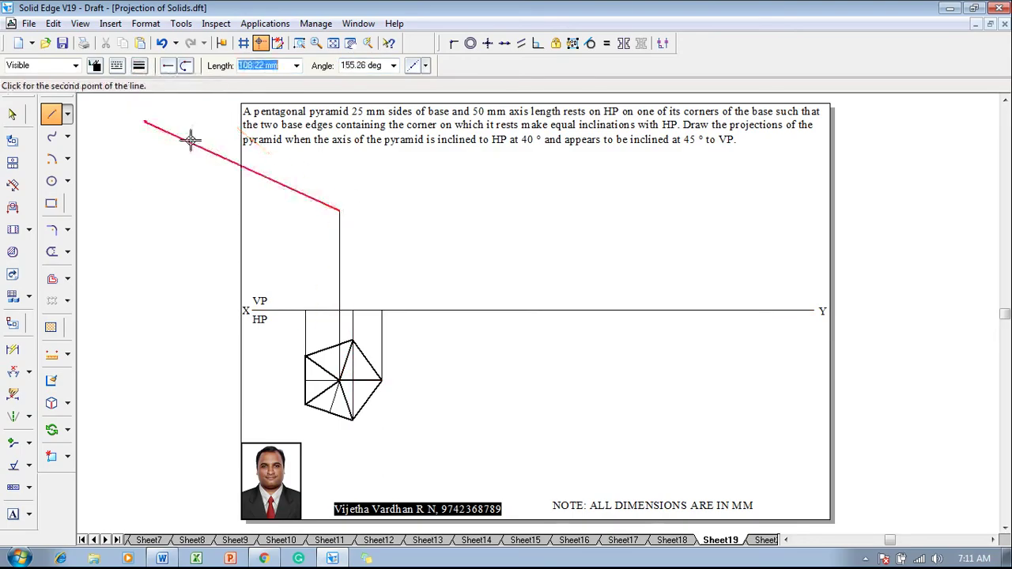
pyautogui.click(305, 310)
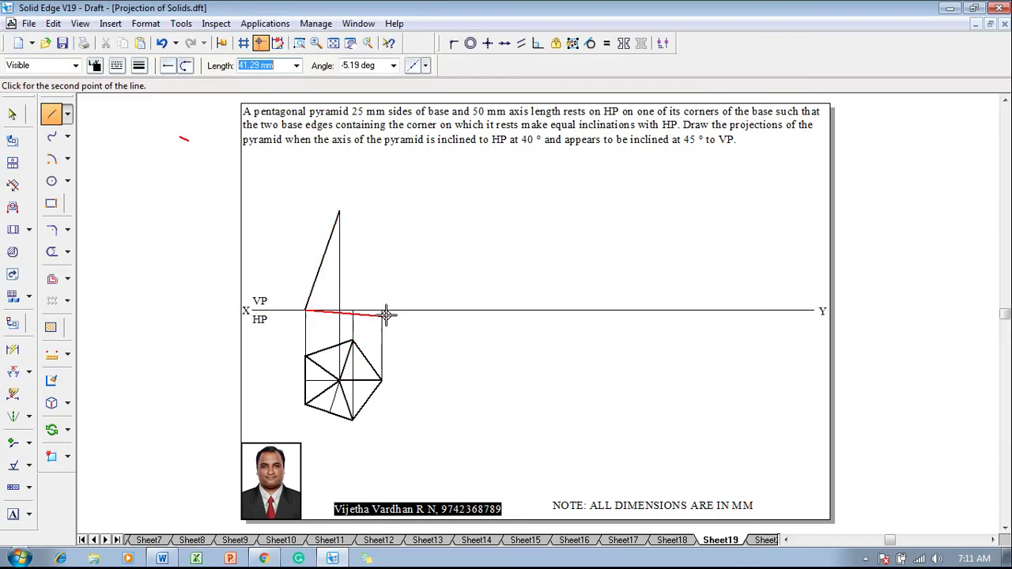
pyautogui.click(381, 310)
pyautogui.click(339, 212)
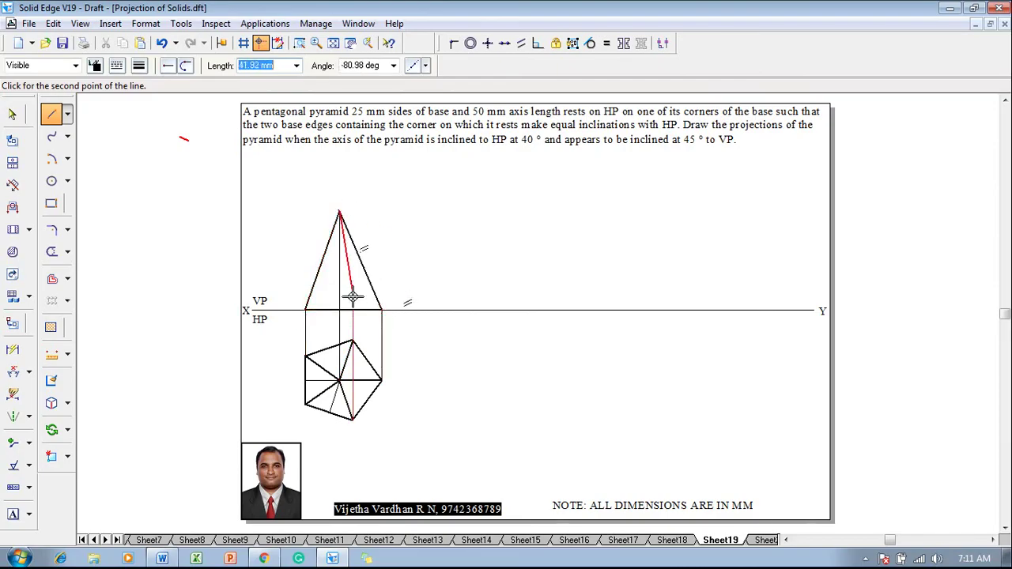
pyautogui.click(352, 309)
pyautogui.rightClick(407, 282)
pyautogui.press('Escape')
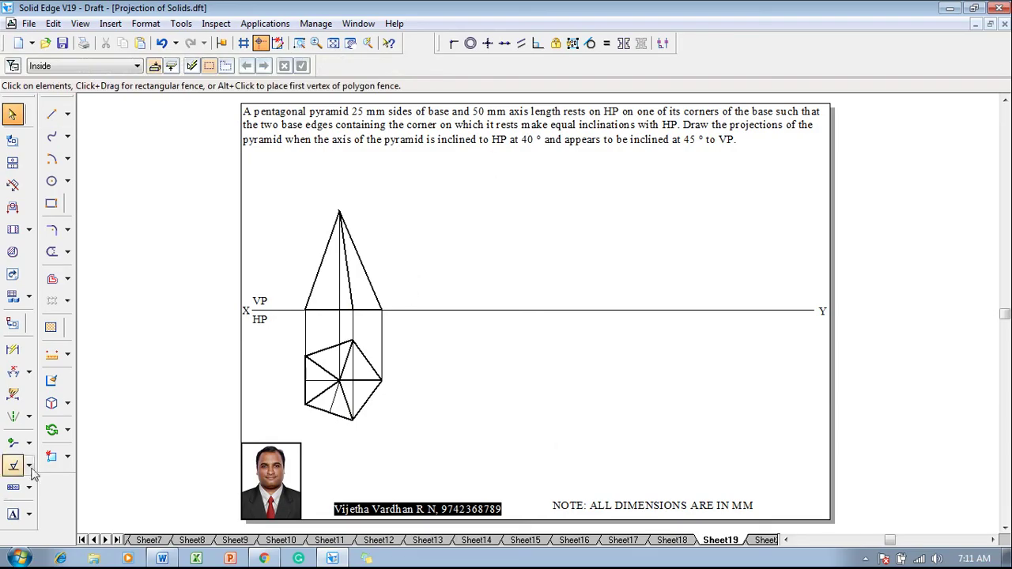
# - Dimension the 50 mm pyramid axis and the 25 mm top-view edge
pyautogui.click(12, 352)
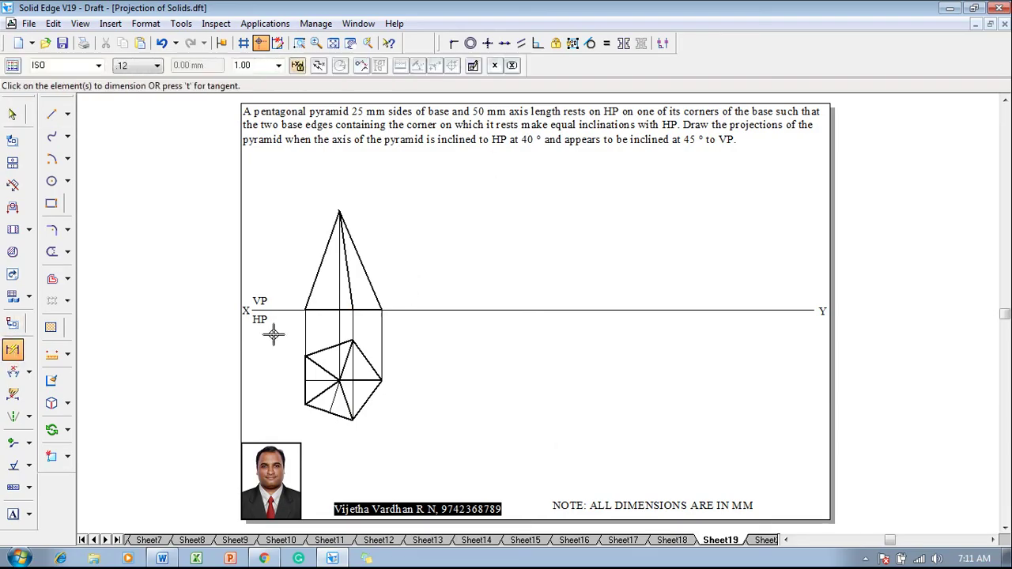
pyautogui.click(340, 282)
pyautogui.click(279, 276)
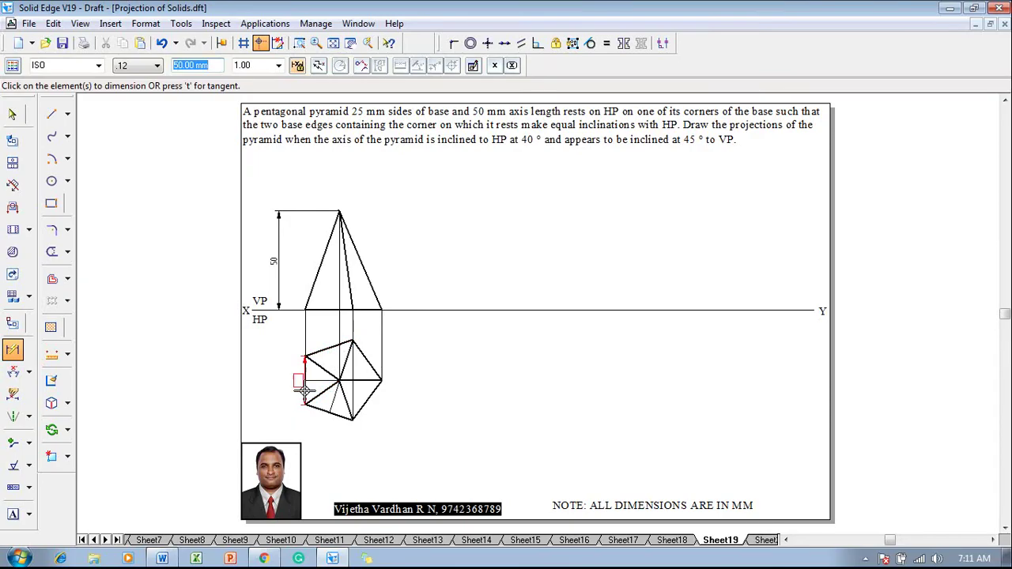
pyautogui.click(306, 386)
pyautogui.click(279, 386)
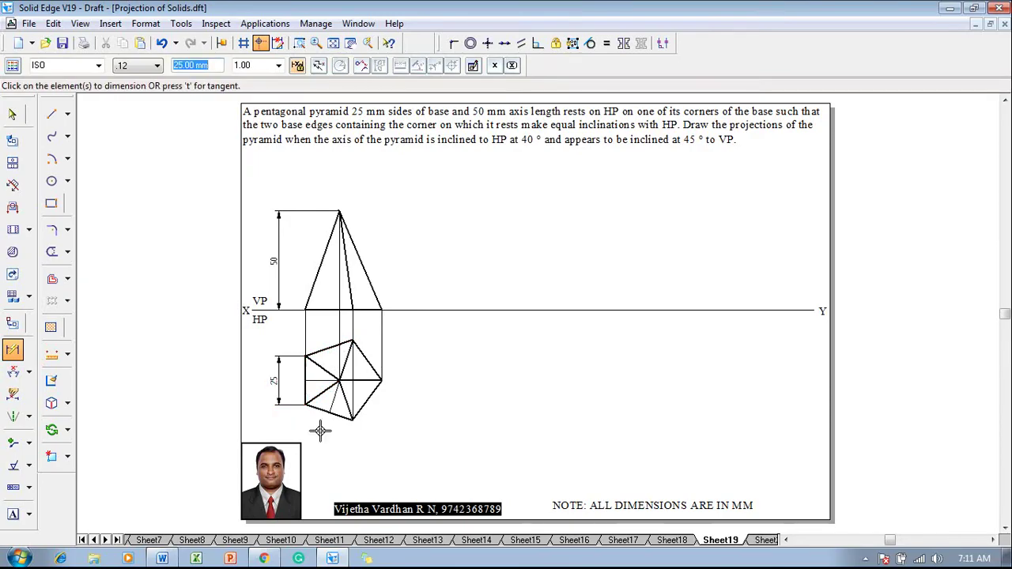
pyautogui.press('Escape')
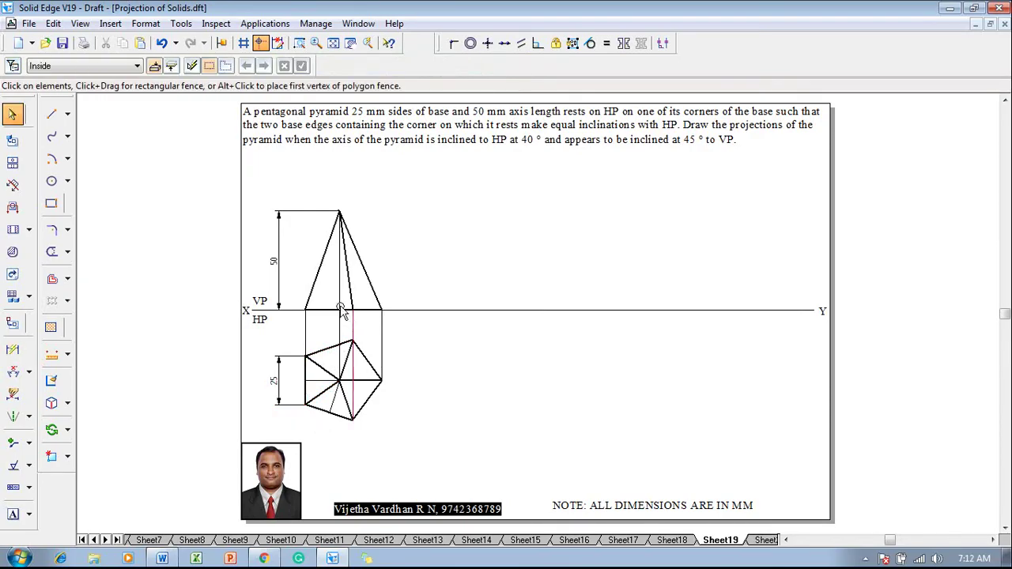
# - Change the front-view axis line to a dashed line style
pyautogui.click(340, 294)
pyautogui.click(116, 66)
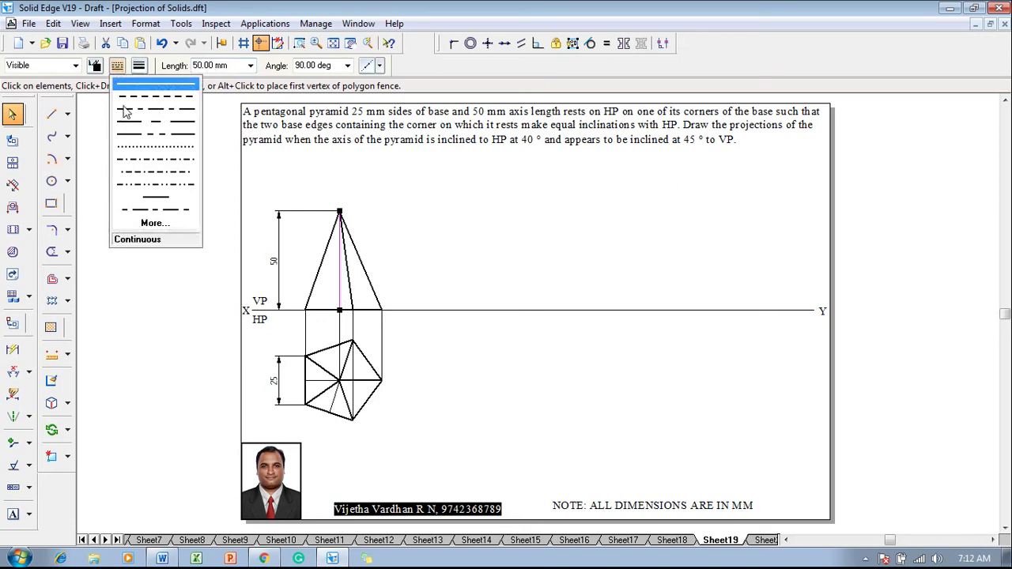
pyautogui.click(126, 115)
pyautogui.click(136, 173)
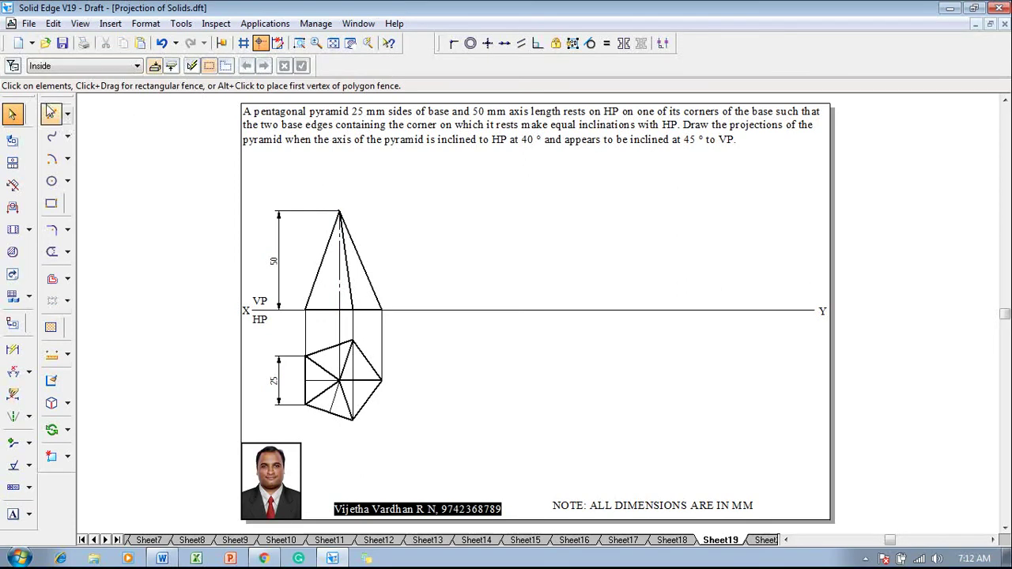
# - Label the top-view corners a, b, c, d and e with text
pyautogui.click(14, 516)
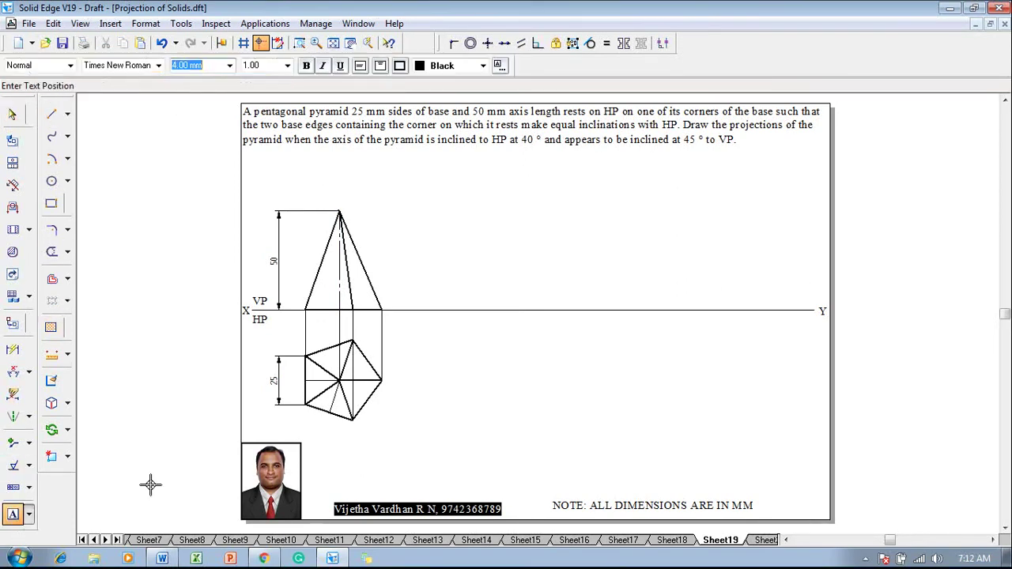
pyautogui.click(291, 340)
pyautogui.write('a')
pyautogui.click(294, 385)
pyautogui.click(295, 390)
pyautogui.write('b')
pyautogui.click(343, 428)
pyautogui.click(343, 429)
pyautogui.write('c')
pyautogui.click(383, 385)
pyautogui.write('d')
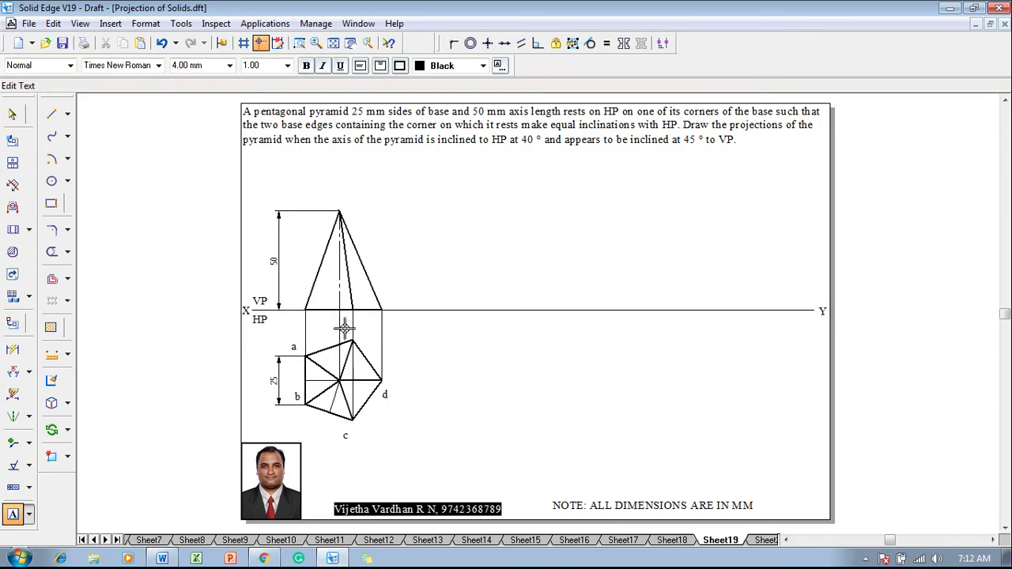
pyautogui.click(355, 324)
pyautogui.write('e')
# - Add the o(o1) centre label, the front-view base labels and apex label o'
pyautogui.click(283, 292)
pyautogui.click(316, 296)
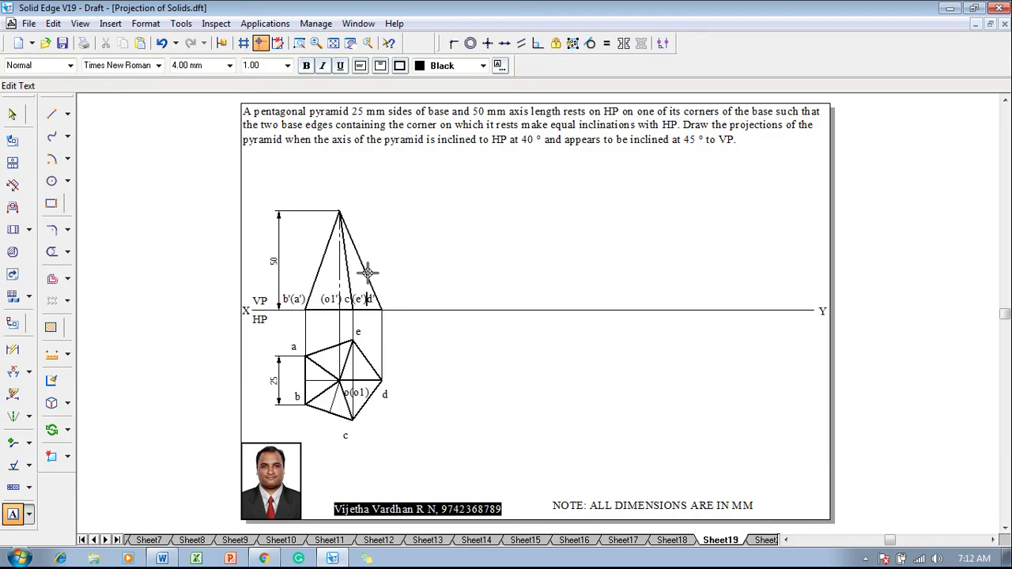
pyautogui.click(338, 194)
pyautogui.press('Escape')
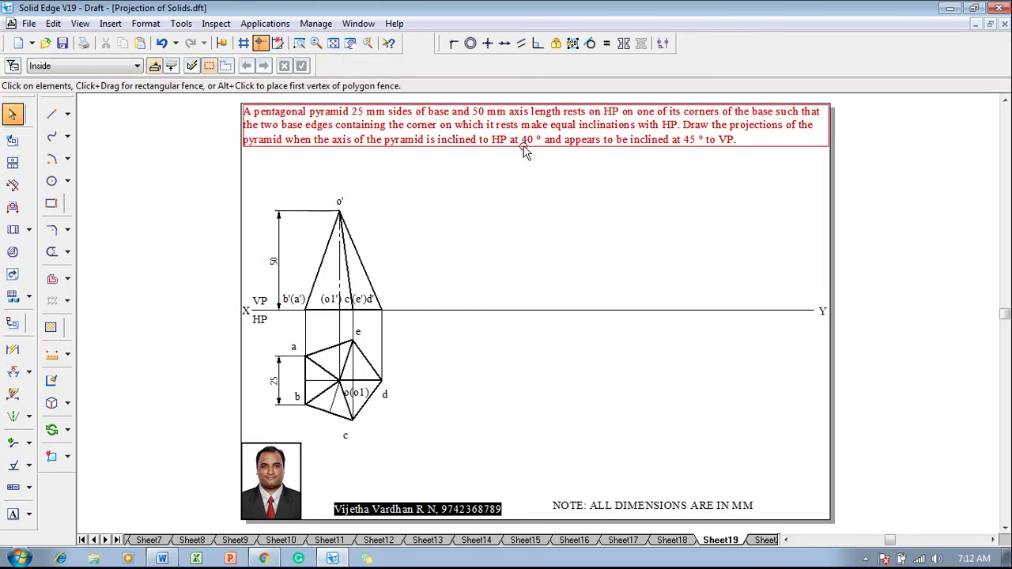
# - Fence-select the labelled front view and move a copy further right along XY
pyautogui.moveTo(397, 331); pyautogui.dragTo(263, 171)
pyautogui.click(67, 429)
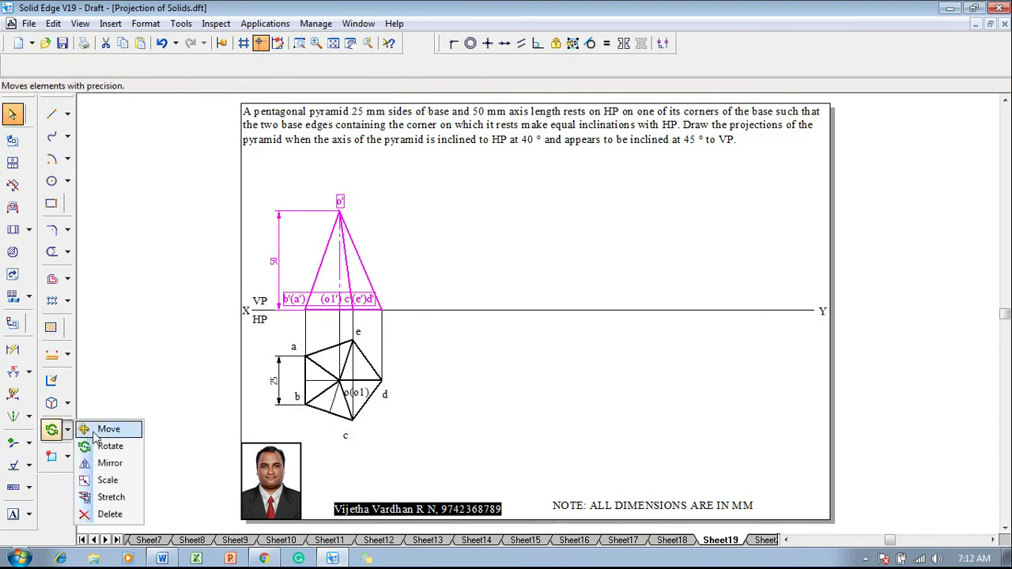
pyautogui.click(103, 425)
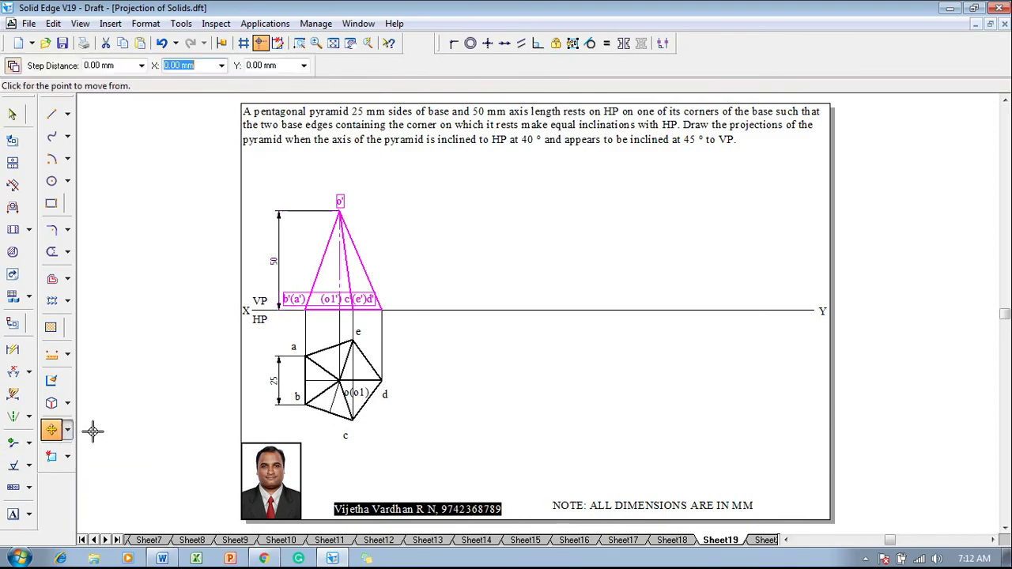
pyautogui.click(382, 310)
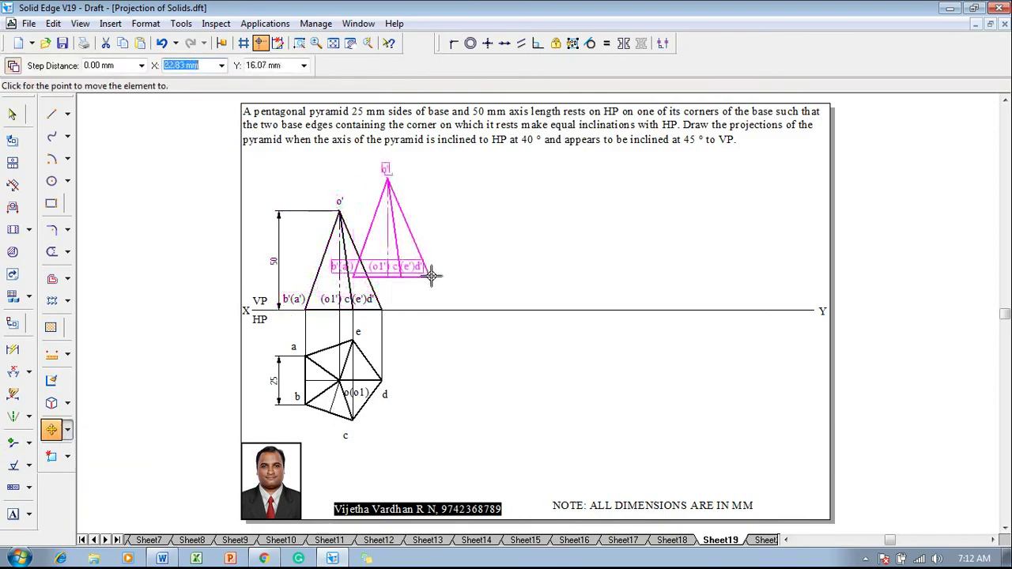
pyautogui.click(473, 309)
# - Rotate the copy 50° about its right base corner d' so the axis makes 40° with HP
pyautogui.click(68, 429)
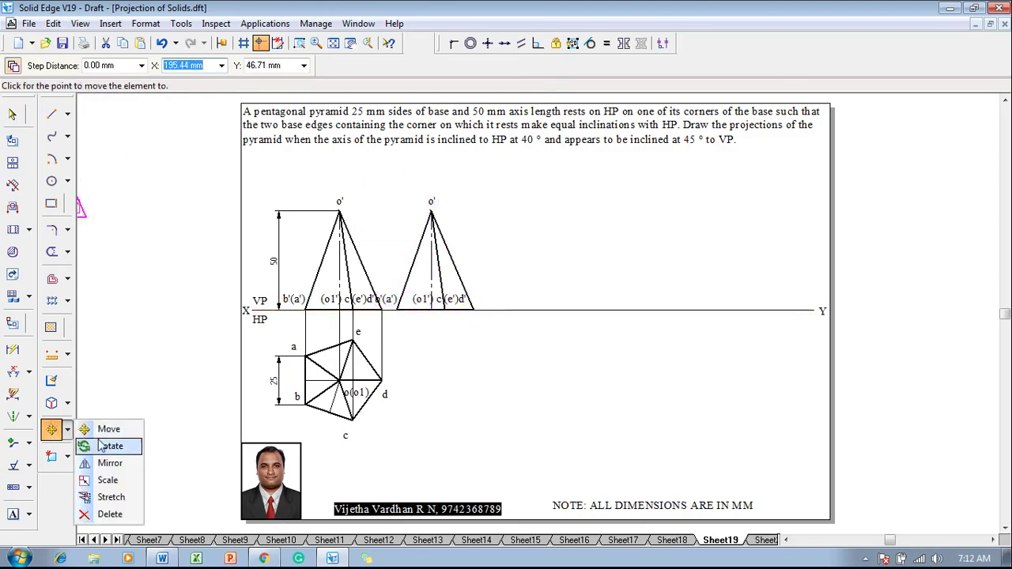
pyautogui.click(108, 449)
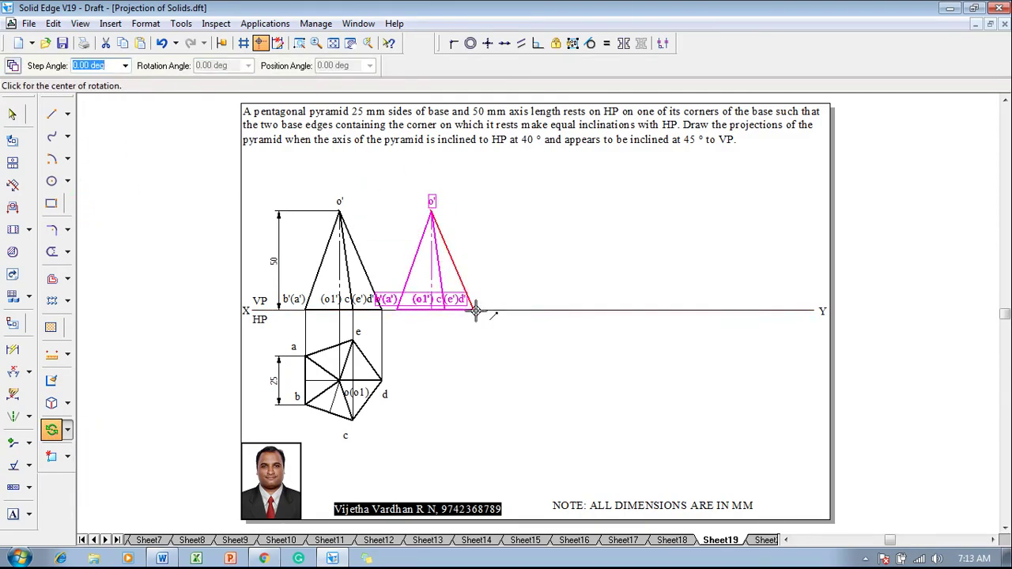
pyautogui.click(475, 310)
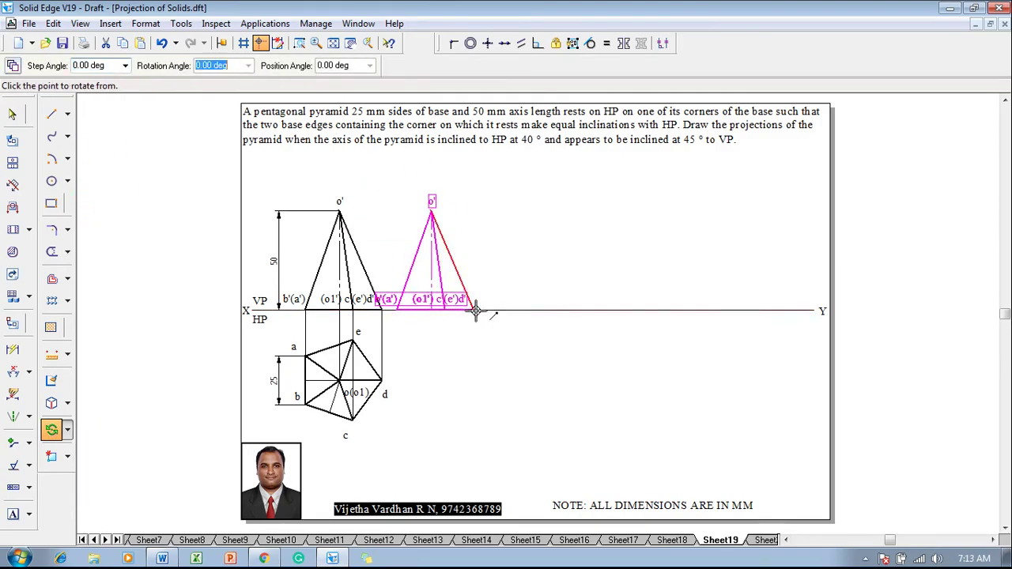
pyautogui.click(396, 311)
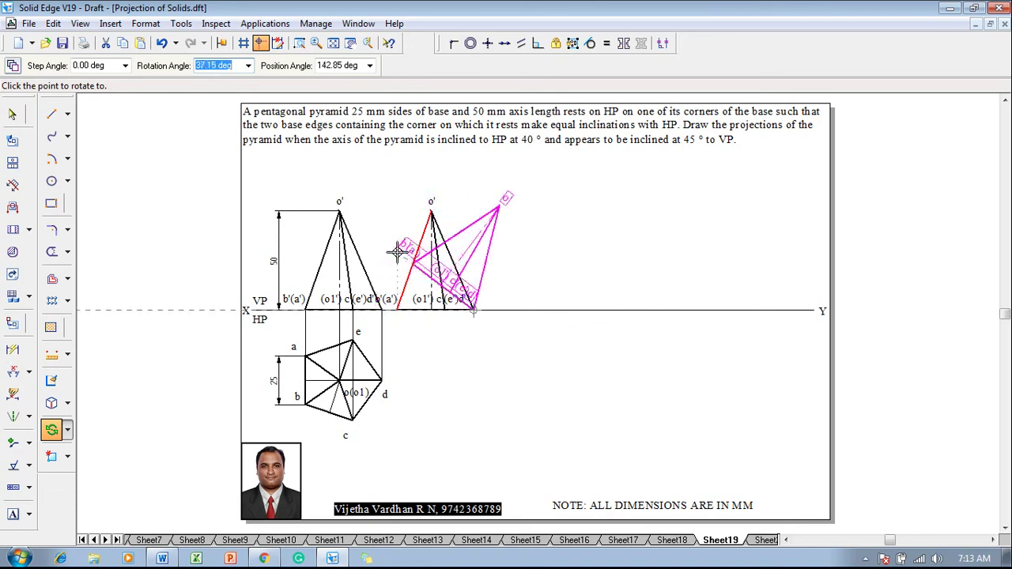
pyautogui.write('90-40')
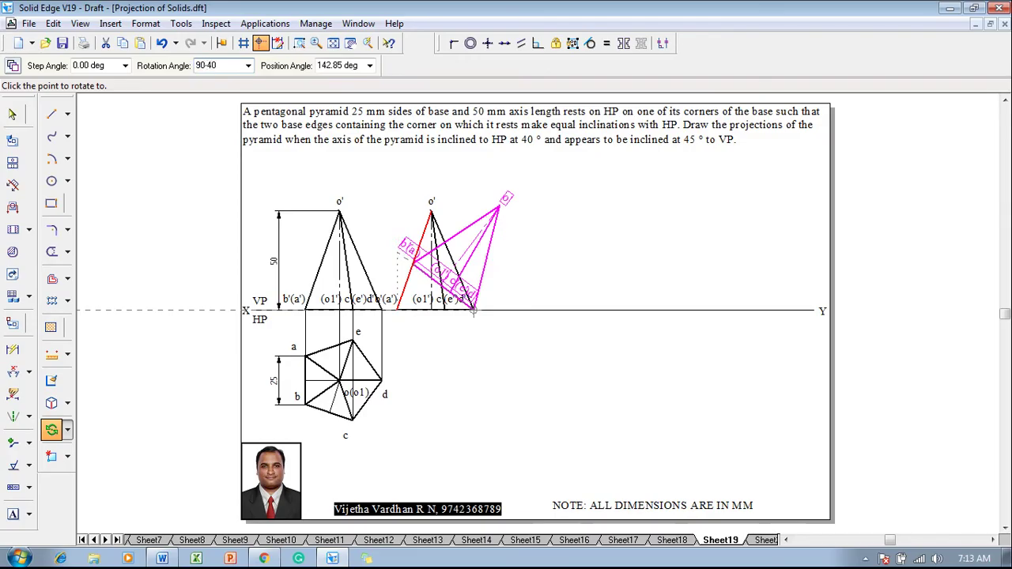
pyautogui.press('Return')
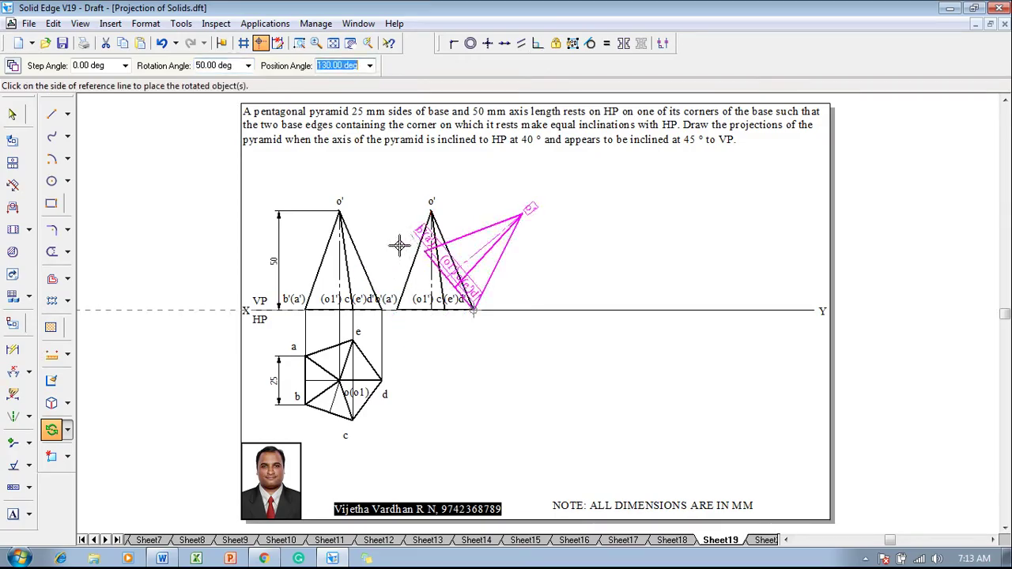
pyautogui.click(389, 237)
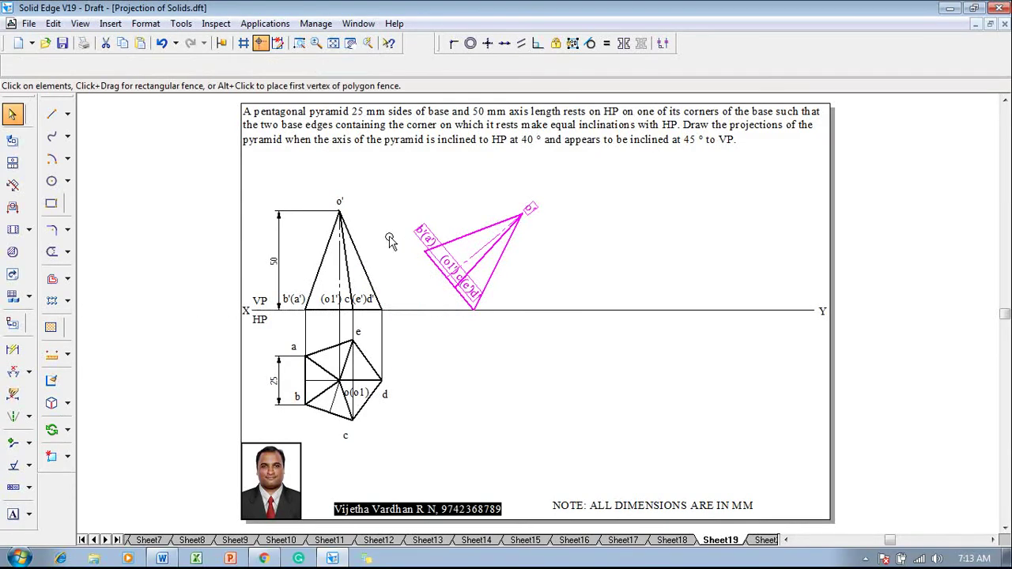
# - Dimension the 40° angle between the tilted base edge and XY
pyautogui.click(12, 372)
pyautogui.click(457, 278)
pyautogui.click(440, 310)
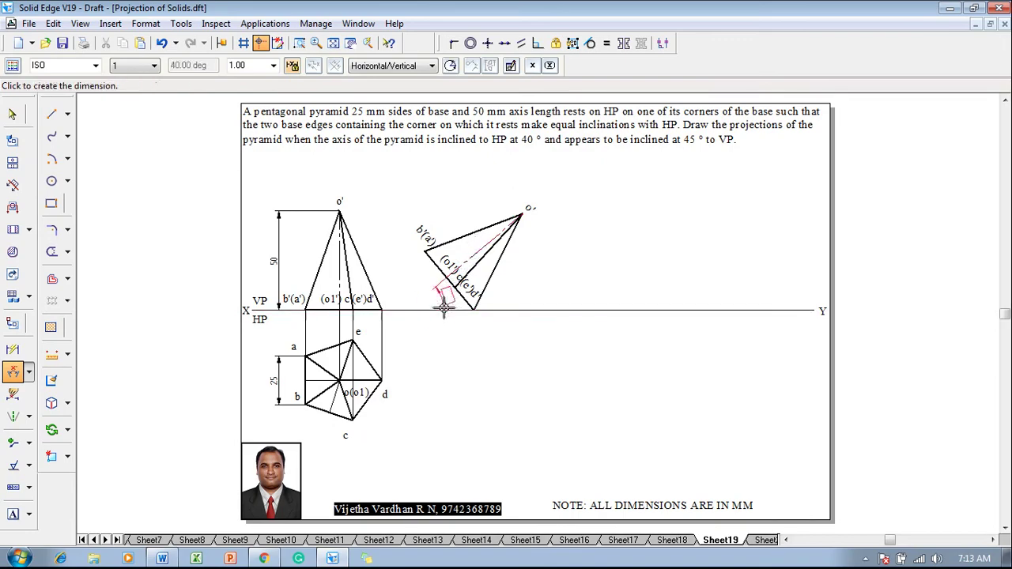
pyautogui.click(428, 314)
# - With continuous lines, drop projectors from o' and d' below XY, running o' across to the top view
pyautogui.click(52, 114)
pyautogui.click(138, 65)
pyautogui.click(142, 83)
pyautogui.click(116, 65)
pyautogui.click(128, 92)
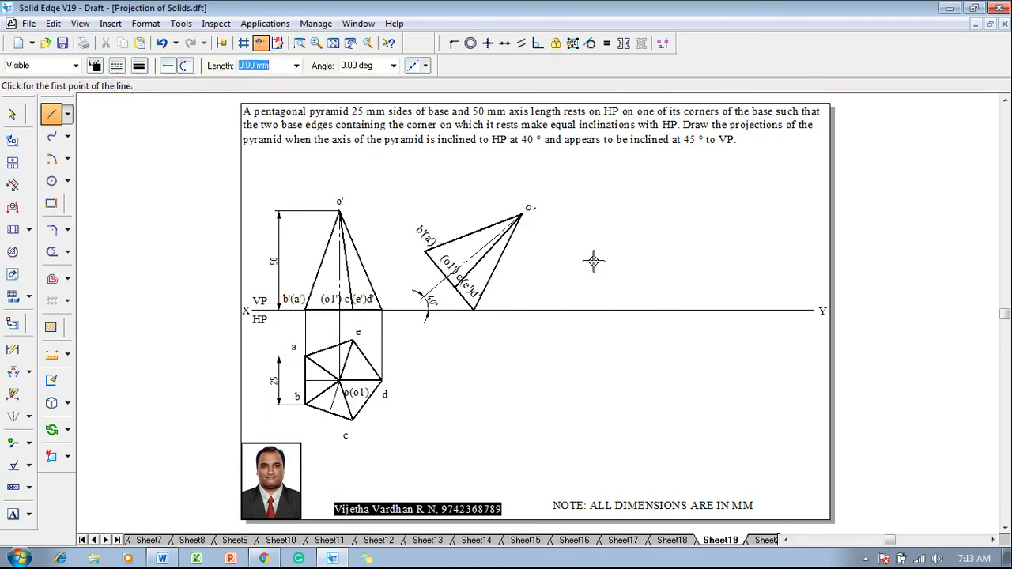
pyautogui.click(522, 214)
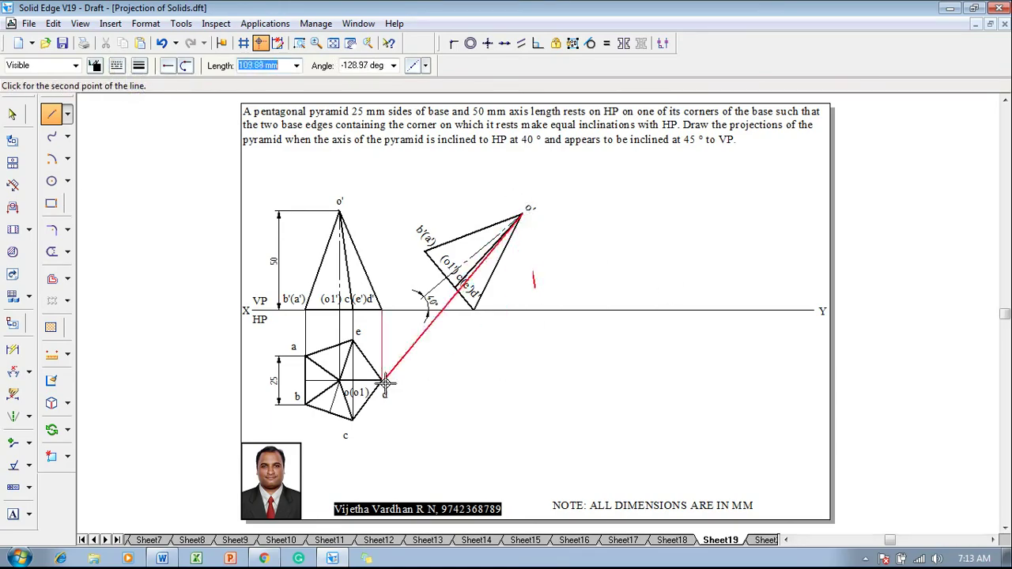
pyautogui.click(522, 380)
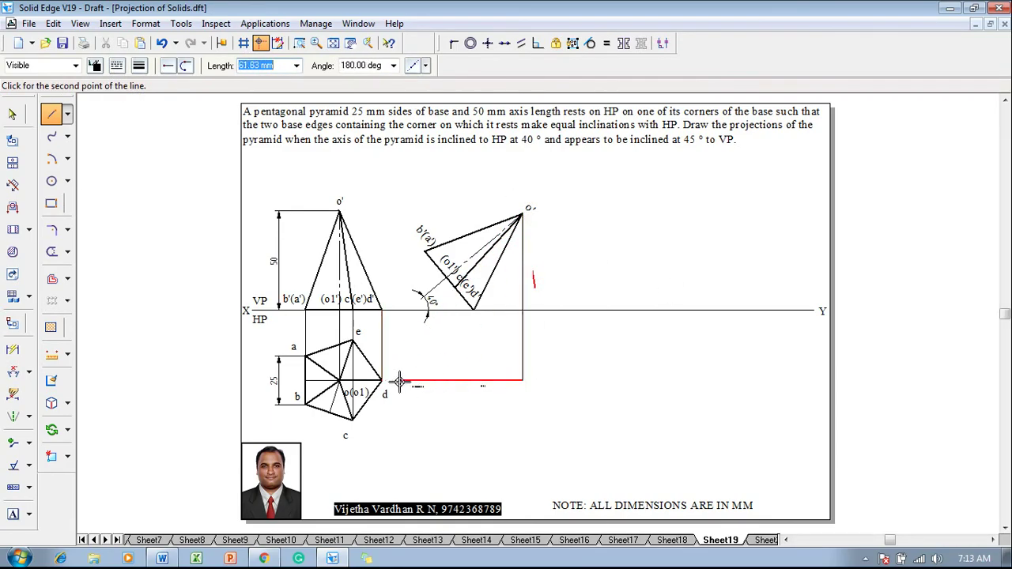
pyautogui.click(382, 380)
pyautogui.rightClick(446, 360)
pyautogui.click(522, 213)
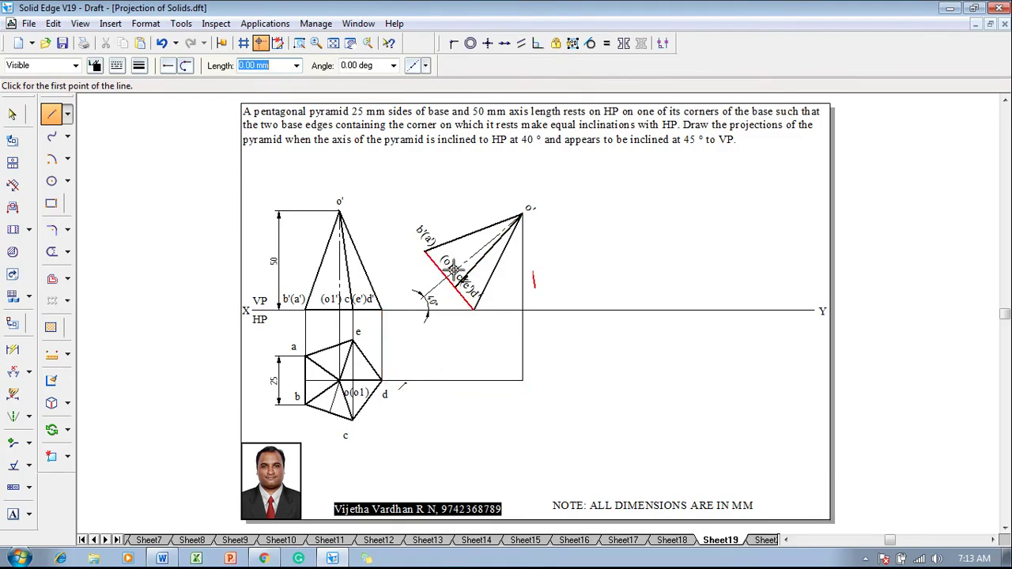
pyautogui.click(473, 310)
pyautogui.click(473, 381)
# - Drop projectors from further tilted-view points and draw horizontal locus lines from c and e
pyautogui.click(447, 276)
pyautogui.click(448, 381)
pyautogui.click(454, 286)
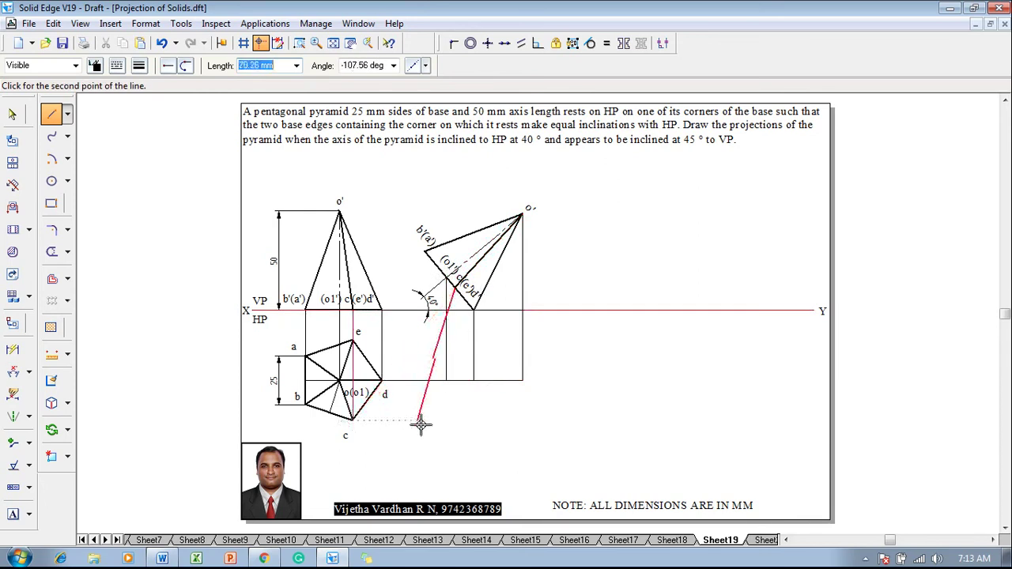
pyautogui.click(455, 419)
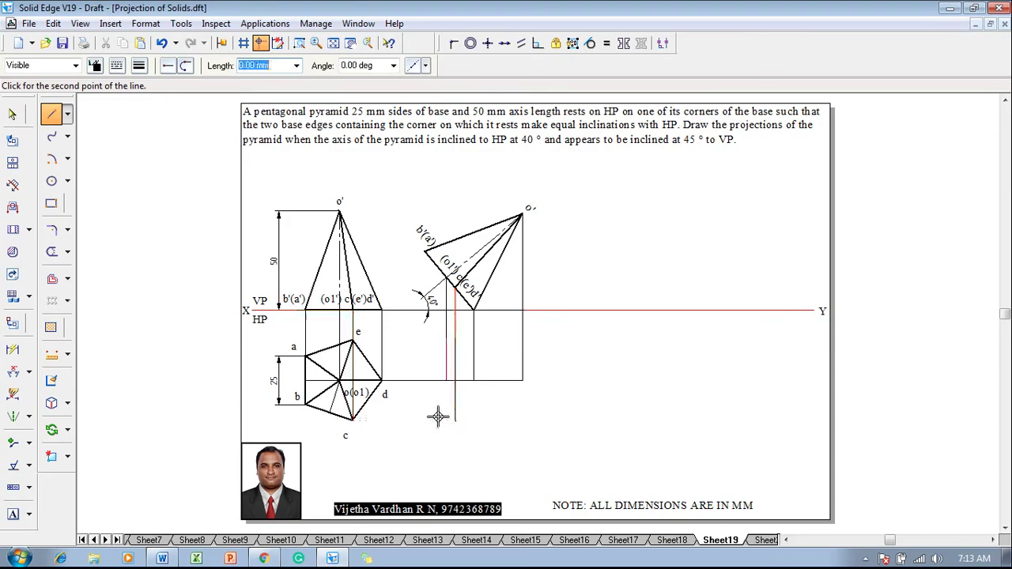
pyautogui.click(354, 420)
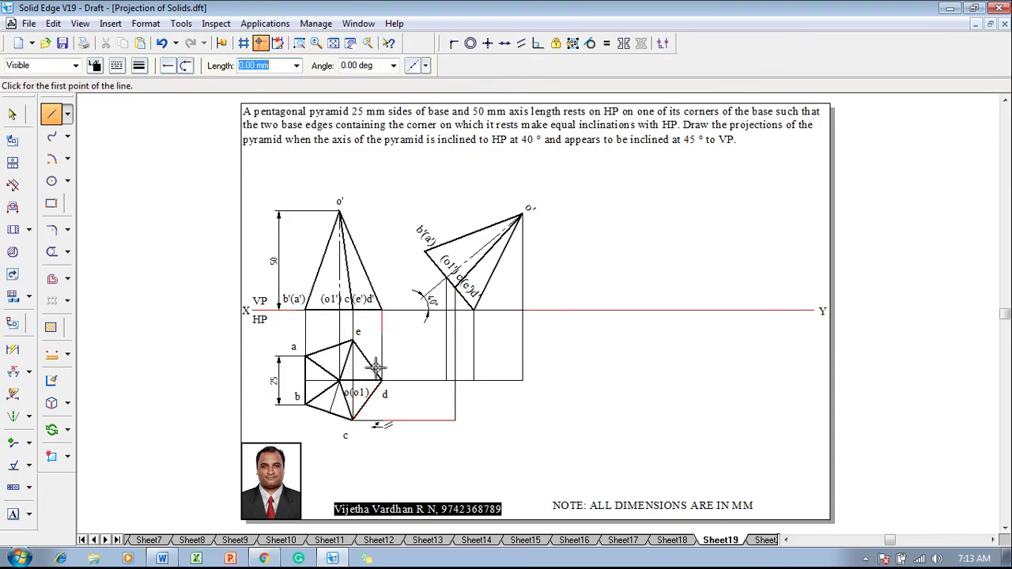
pyautogui.click(354, 340)
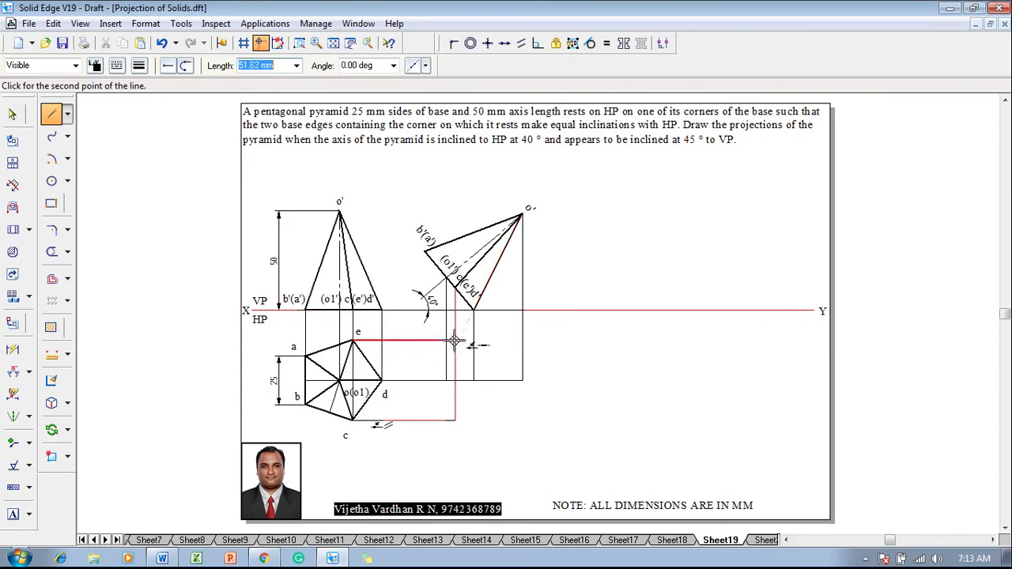
pyautogui.click(456, 340)
# - Drop a projector from b'(a') and cross it with horizontal lines from corners b and a
pyautogui.click(426, 252)
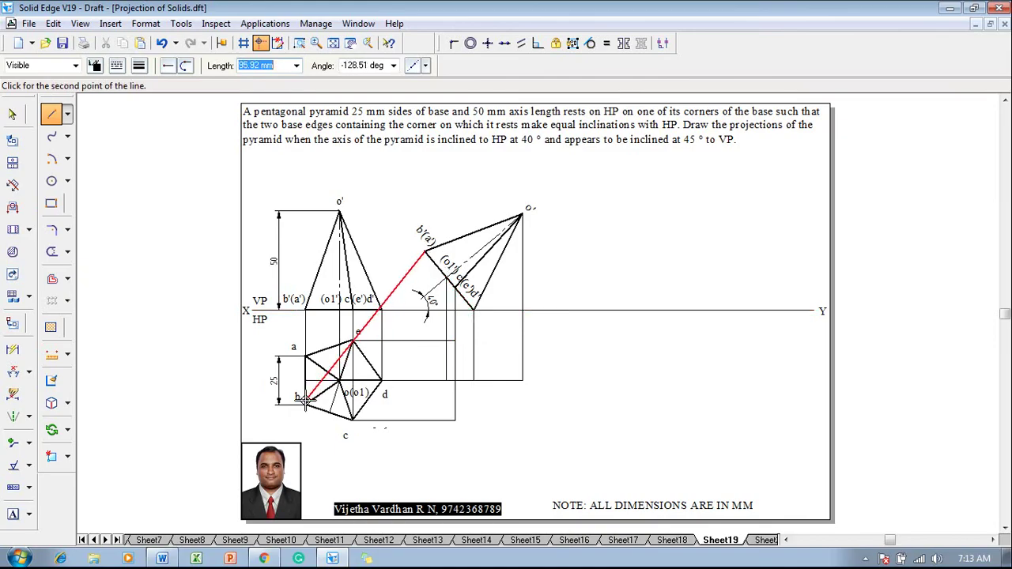
pyautogui.click(424, 405)
pyautogui.click(305, 404)
pyautogui.click(305, 357)
pyautogui.click(425, 357)
pyautogui.rightClick(639, 438)
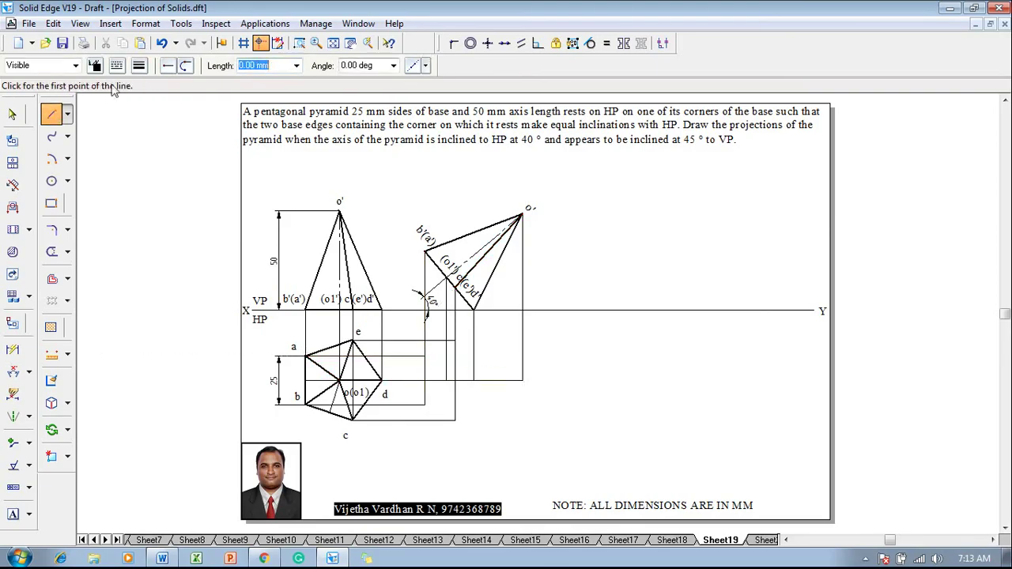
pyautogui.click(139, 66)
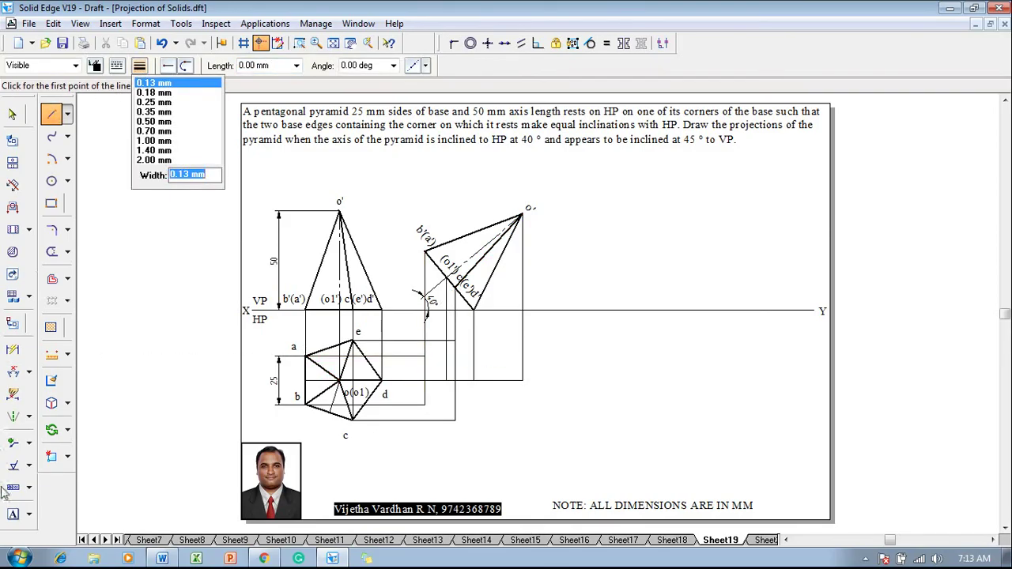
# - Place text labels at the new top view's projector intersections, typing letters such as d
pyautogui.click(11, 516)
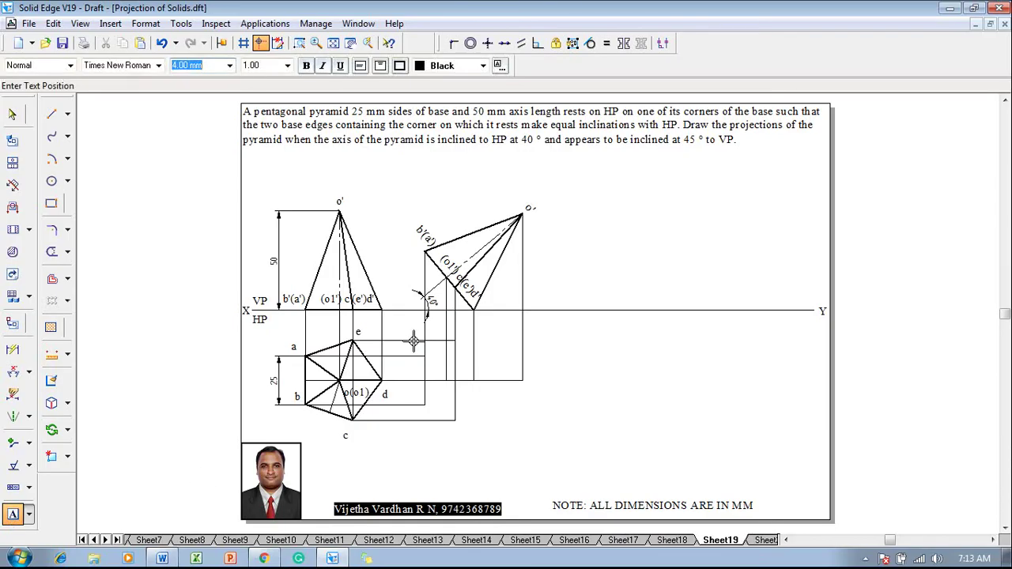
pyautogui.click(417, 353)
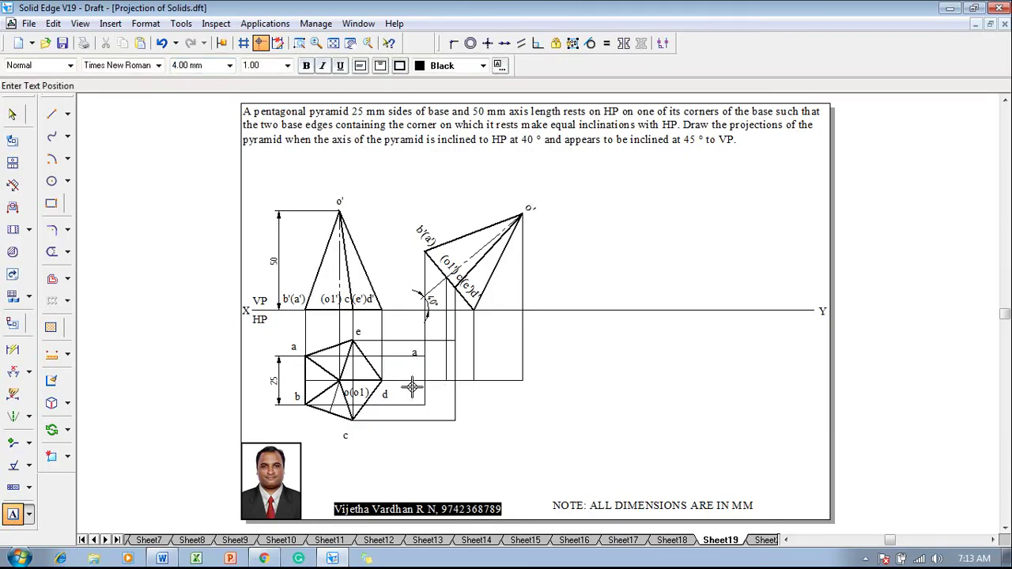
pyautogui.click(483, 423)
pyautogui.click(482, 389)
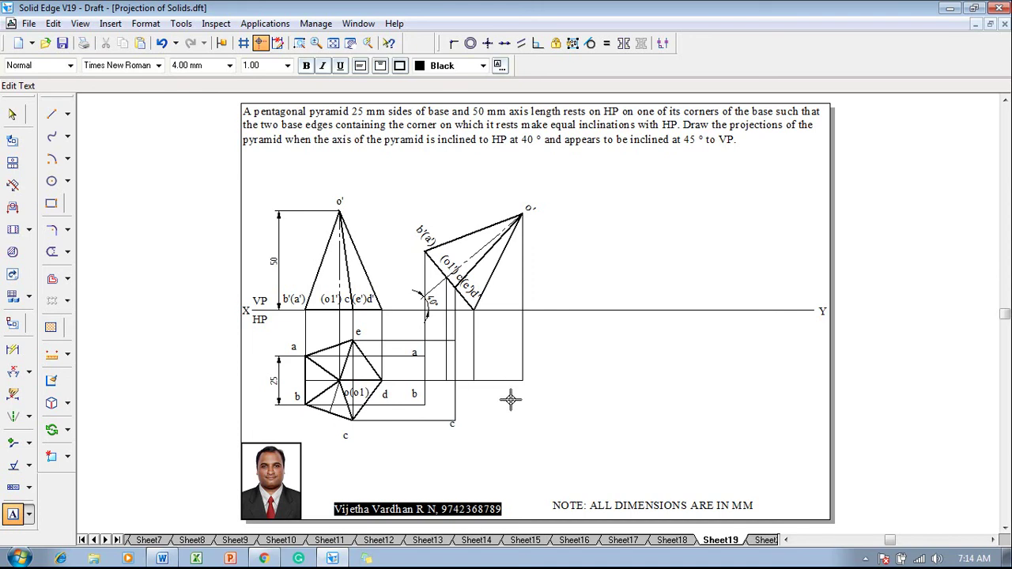
pyautogui.write('d')
# - Draw the thick 0.50 mm outline through b, c, o, e and a
pyautogui.click(52, 114)
pyautogui.click(140, 65)
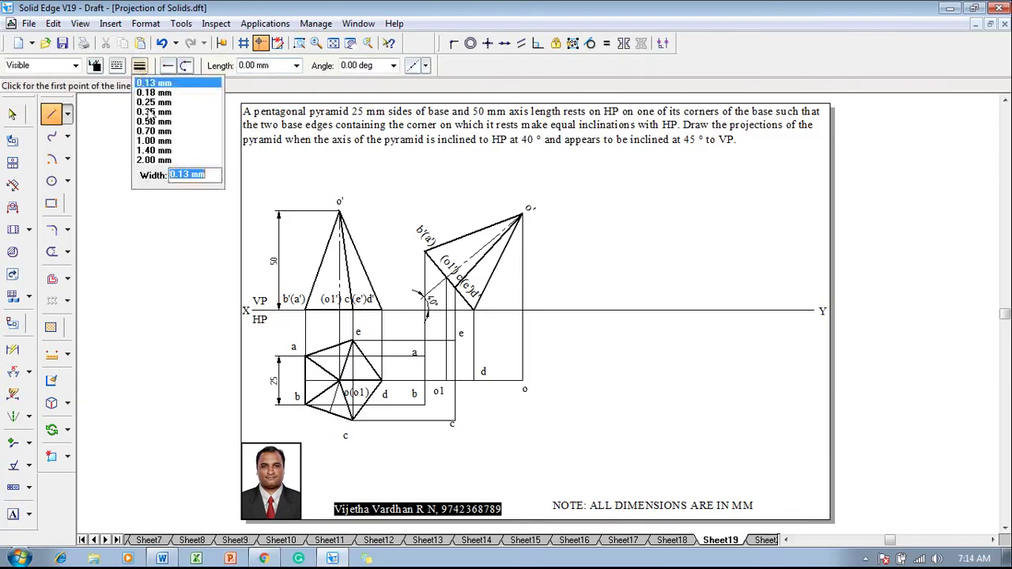
pyautogui.click(150, 121)
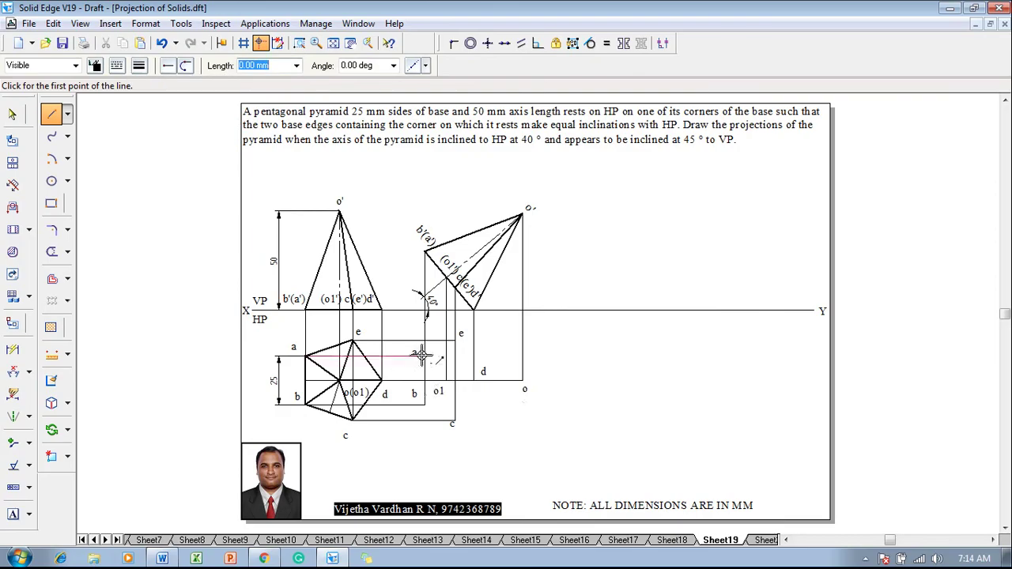
pyautogui.click(424, 405)
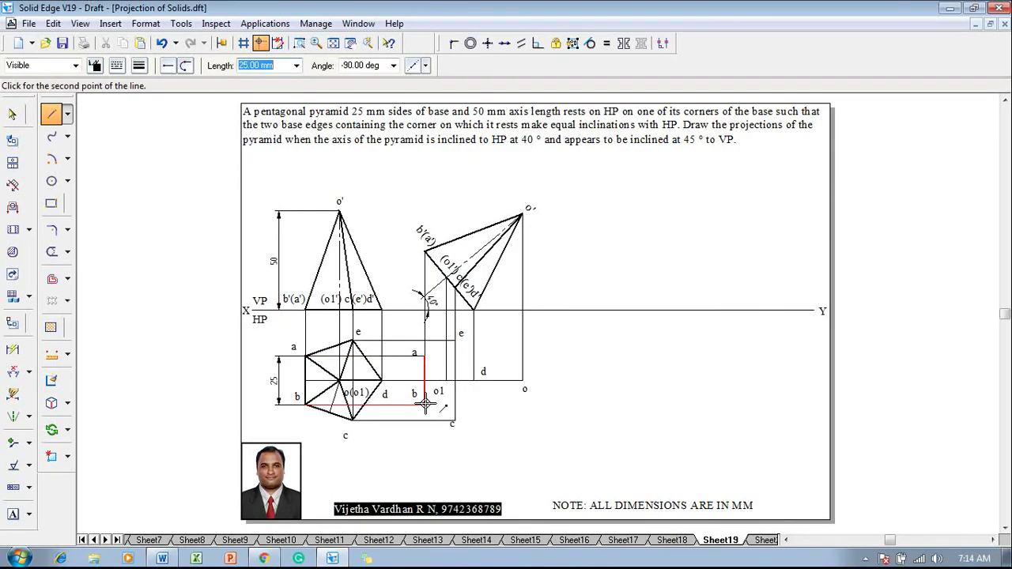
pyautogui.click(455, 419)
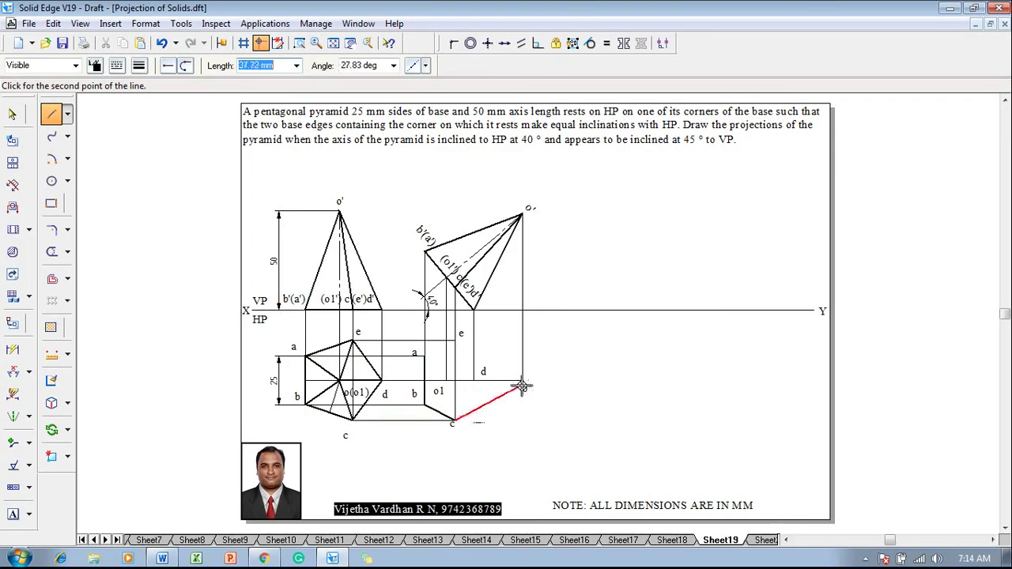
pyautogui.click(523, 382)
pyautogui.click(455, 341)
pyautogui.click(425, 355)
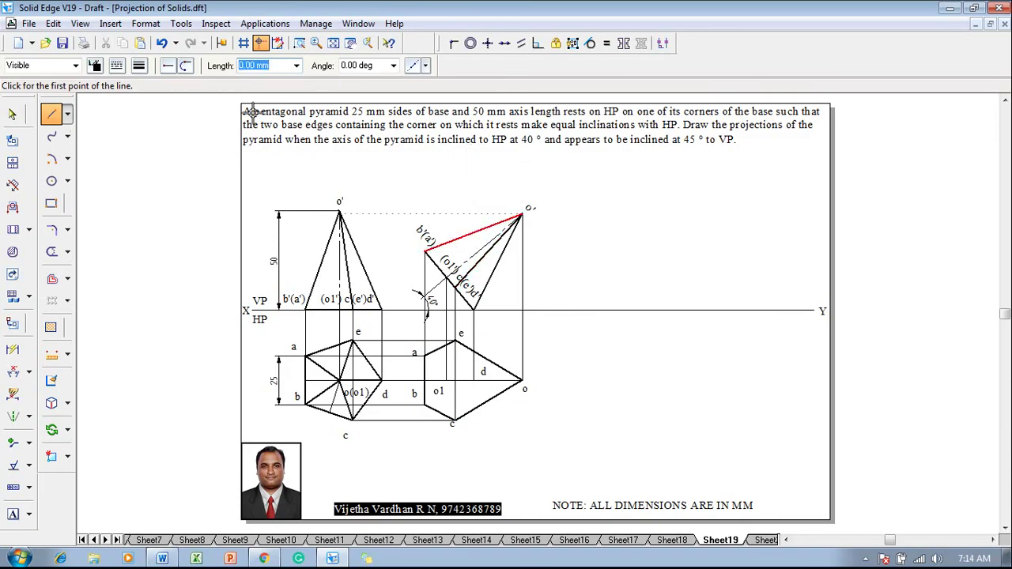
# - Draw the hidden edge from e to c as a dashed line
pyautogui.click(138, 65)
pyautogui.click(150, 94)
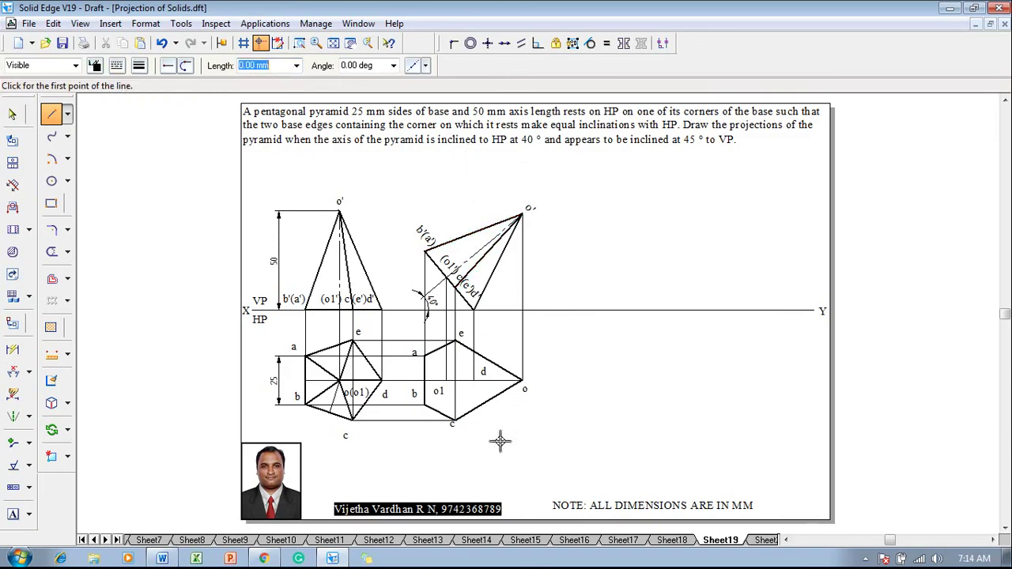
pyautogui.click(456, 344)
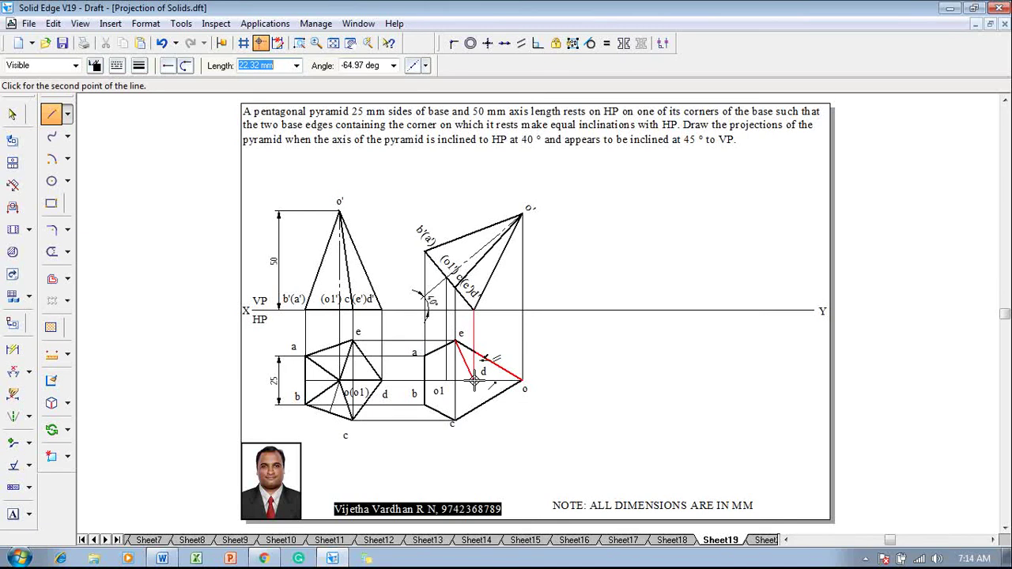
pyautogui.click(454, 422)
pyautogui.rightClick(531, 425)
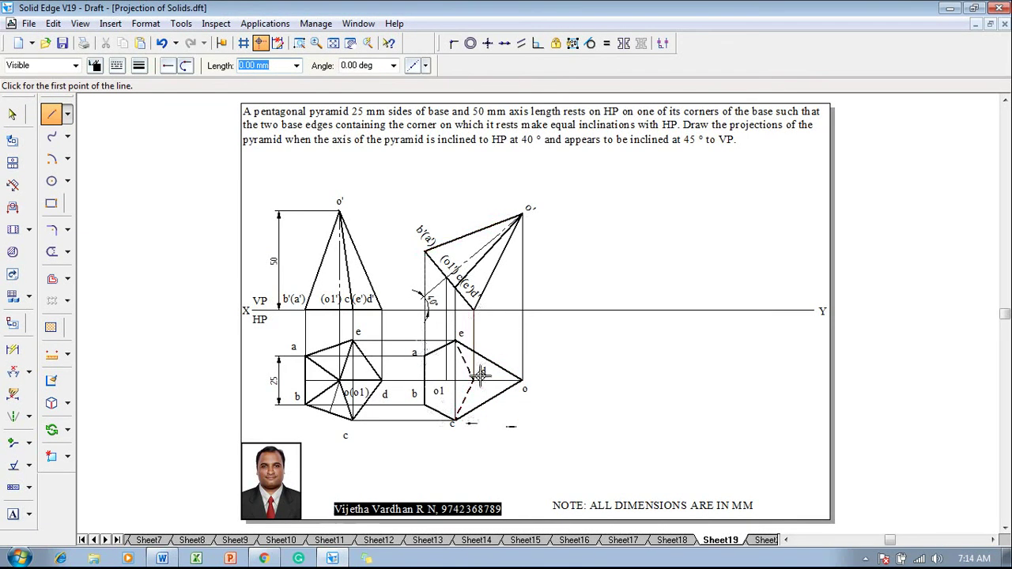
# - Draw the solid slant edge from a to apex o
pyautogui.click(139, 67)
pyautogui.click(181, 126)
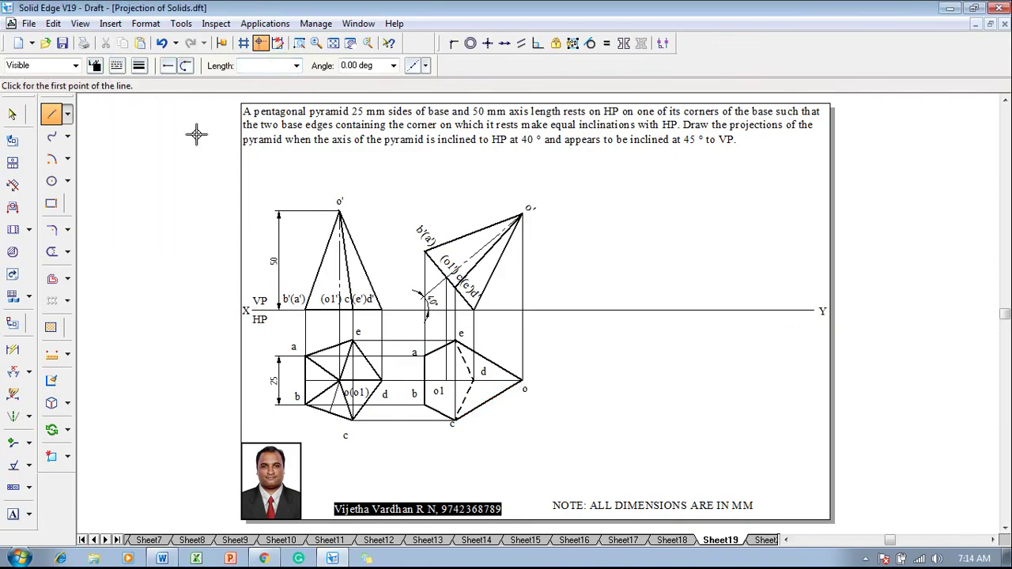
pyautogui.click(425, 357)
pyautogui.click(520, 381)
pyautogui.rightClick(507, 414)
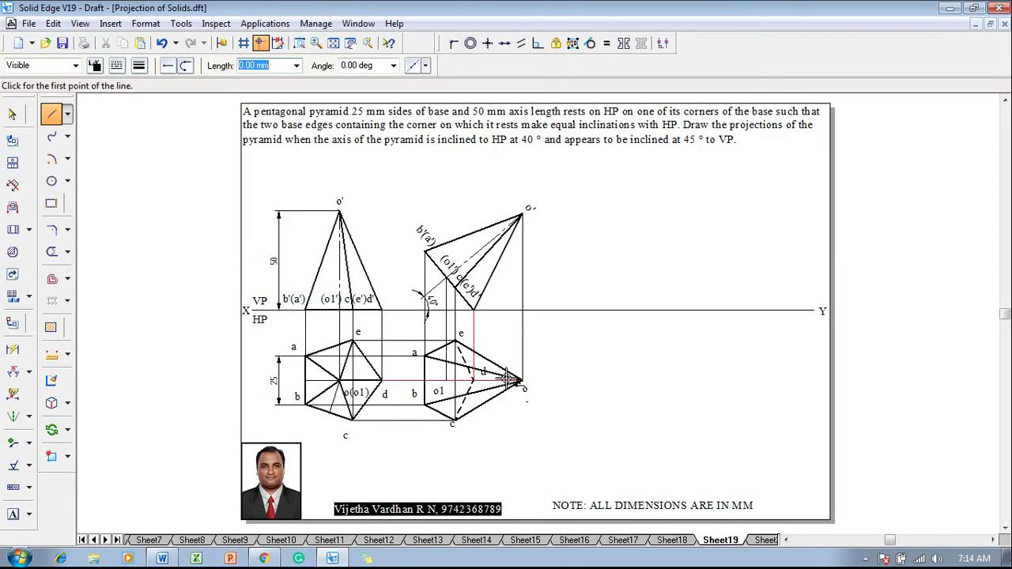
# - Cancel a dashed line from c and a line from o1, returning to thin solid lines
pyautogui.click(138, 66)
pyautogui.click(117, 70)
pyautogui.click(133, 102)
pyautogui.click(454, 420)
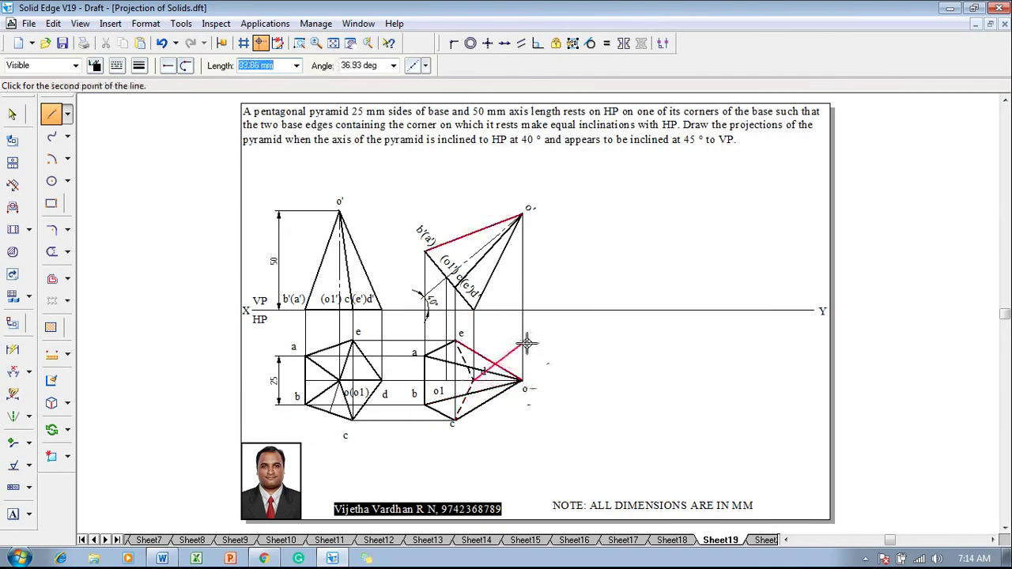
pyautogui.press('Escape')
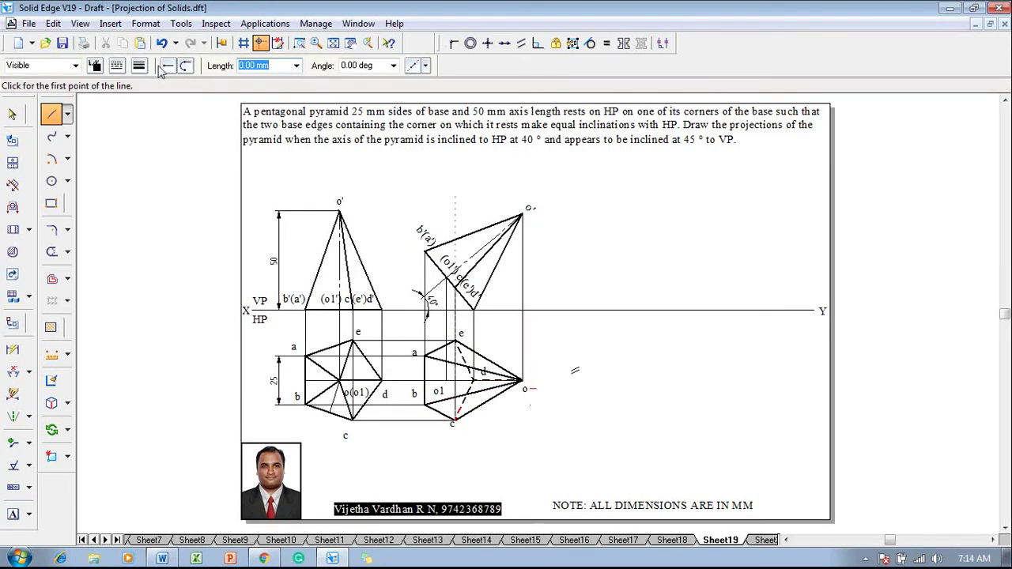
pyautogui.click(117, 66)
pyautogui.click(136, 111)
pyautogui.click(139, 66)
pyautogui.click(154, 97)
pyautogui.click(446, 382)
pyautogui.press('Escape')
pyautogui.press('Escape')
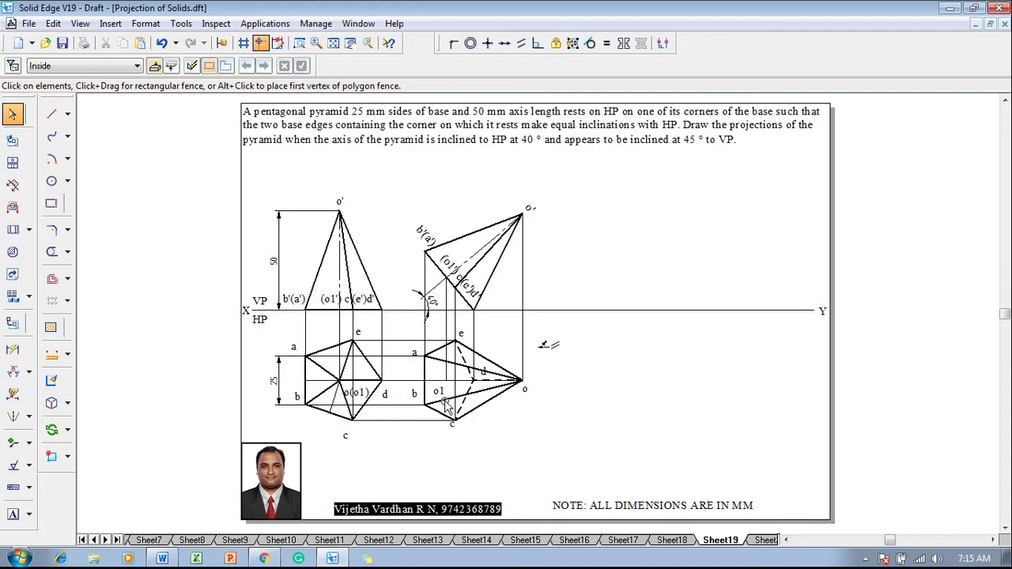
# - Draw a thin solid slanted reference line to the right of the top view
pyautogui.click(51, 114)
pyautogui.click(138, 66)
pyautogui.click(162, 102)
pyautogui.click(116, 67)
pyautogui.click(126, 94)
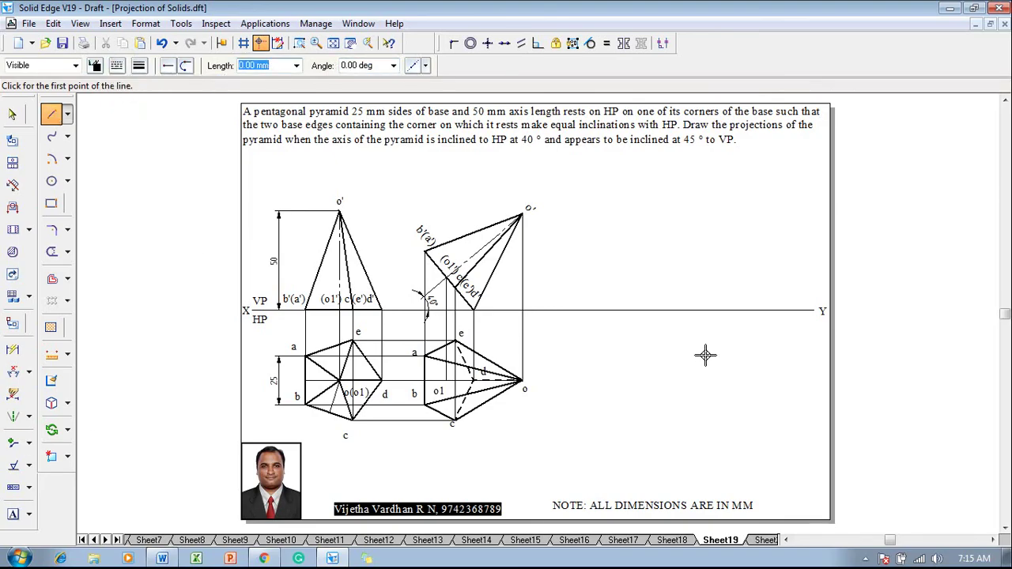
pyautogui.click(759, 331)
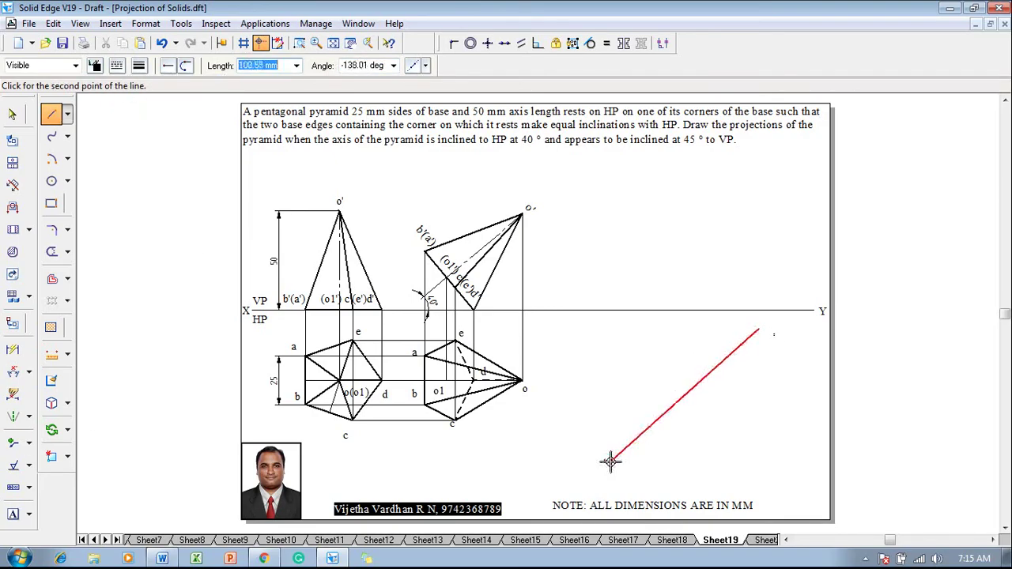
pyautogui.click(613, 464)
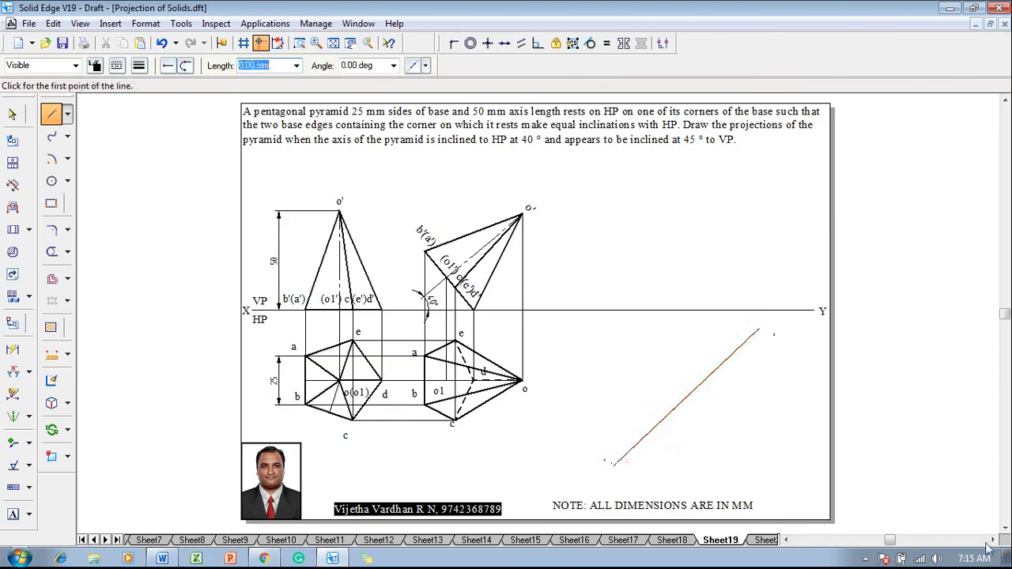
pyautogui.press('Escape')
# - Dimension the reference line at 45° to XY, then fence-select the new top view
pyautogui.click(12, 372)
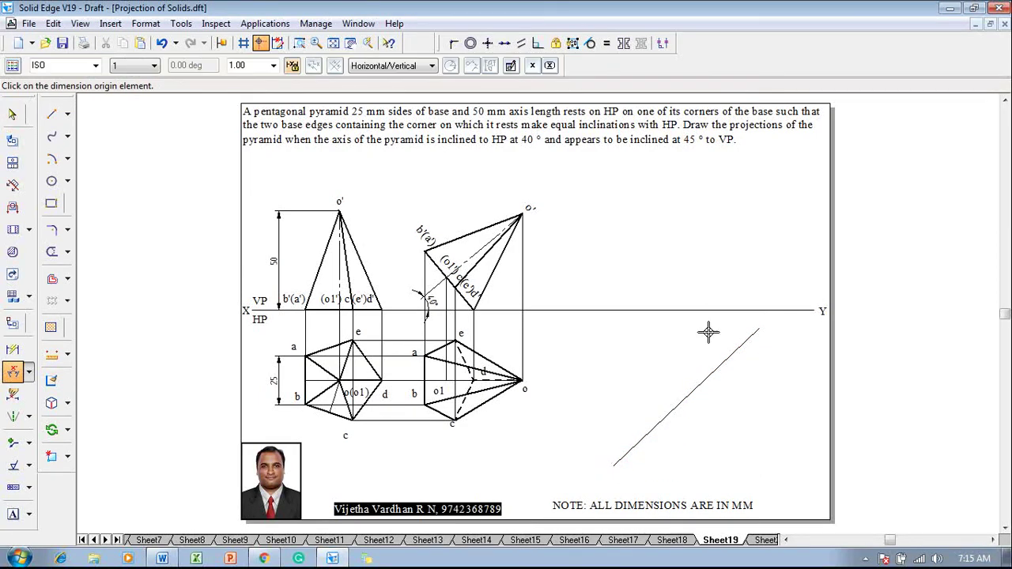
pyautogui.click(746, 342)
pyautogui.click(746, 311)
pyautogui.click(747, 321)
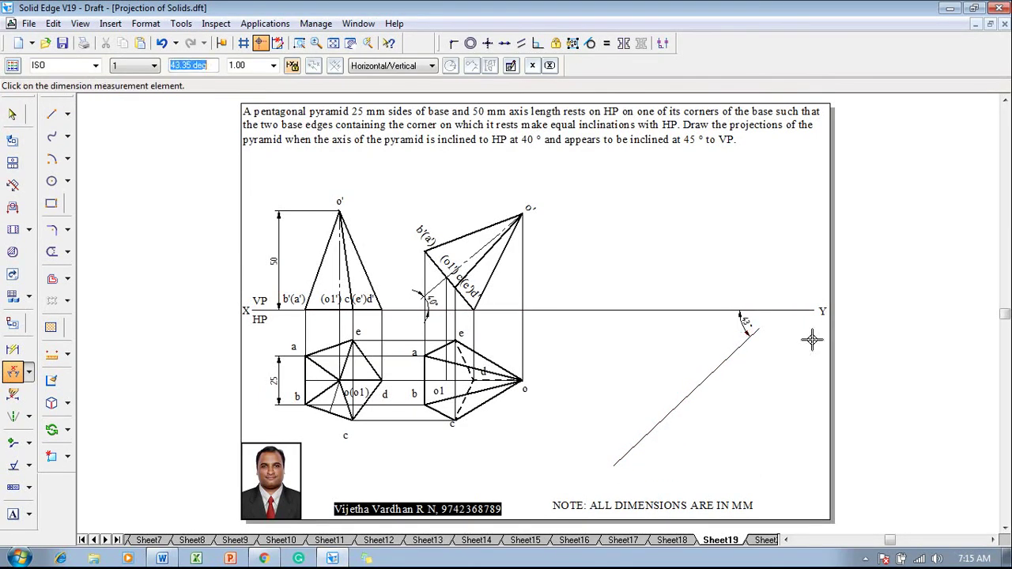
pyautogui.write('45')
pyautogui.press('Return')
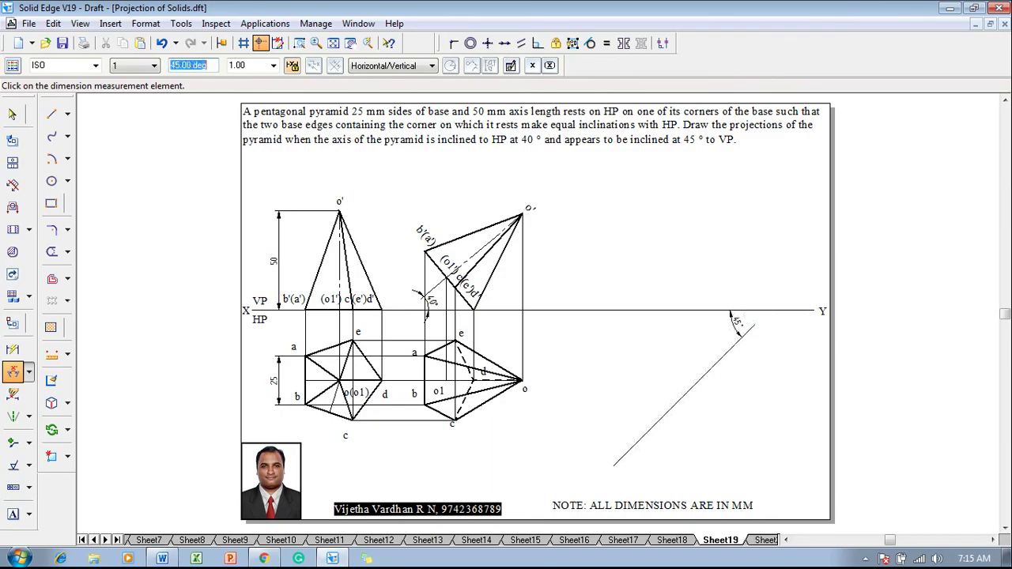
pyautogui.press('Escape')
pyautogui.moveTo(447, 385); pyautogui.dragTo(402, 318)
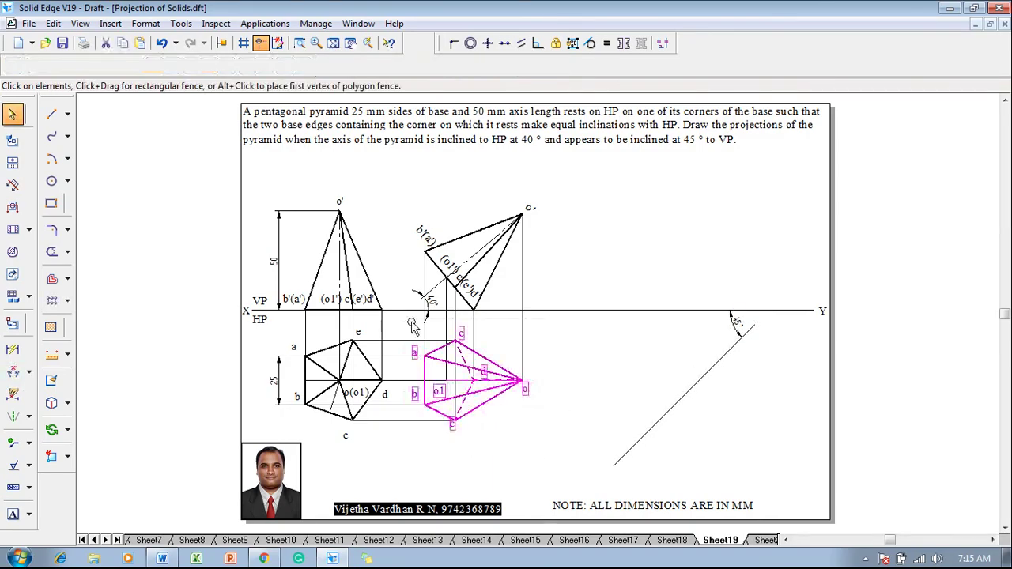
# - Move the selected top view beside the reference line and rotate it 45° about its centre
pyautogui.click(67, 429)
pyautogui.click(99, 427)
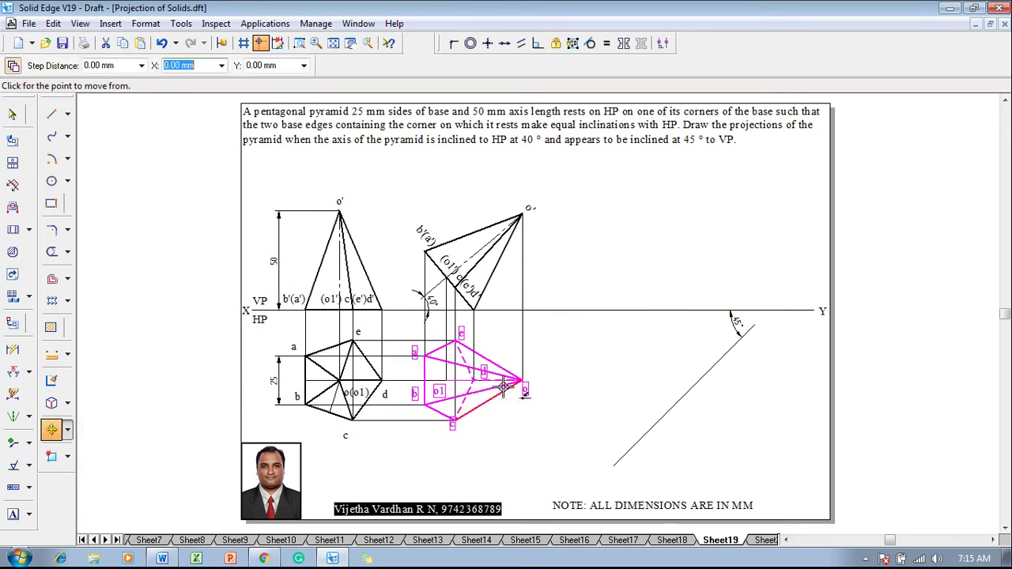
pyautogui.click(447, 382)
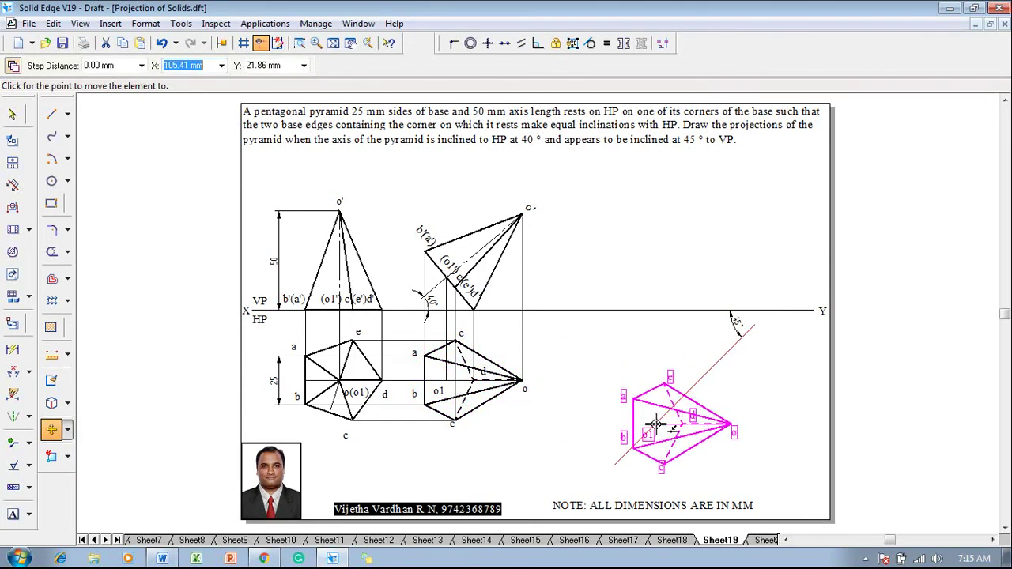
pyautogui.click(67, 429)
pyautogui.click(98, 448)
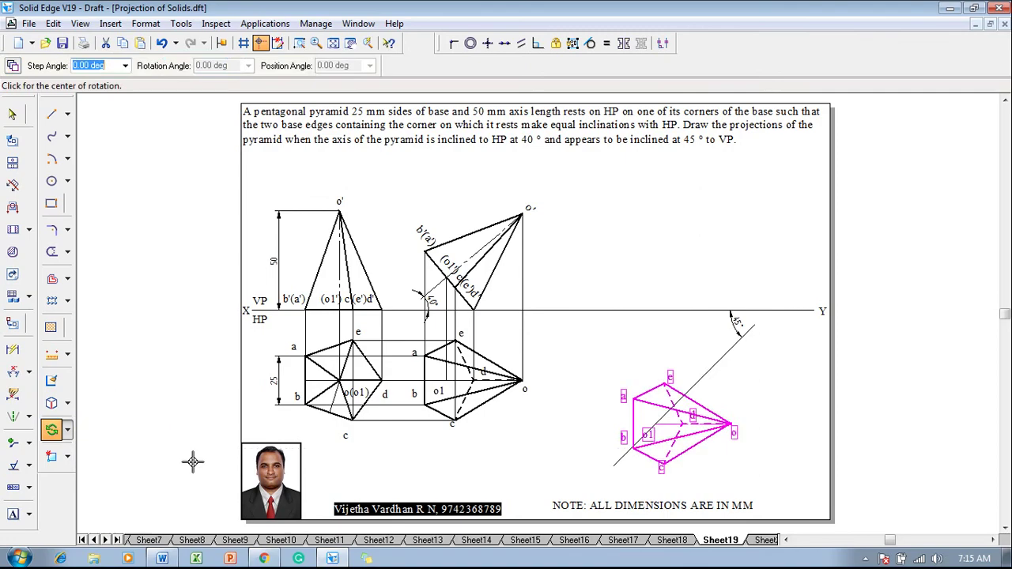
pyautogui.click(656, 425)
pyautogui.click(731, 425)
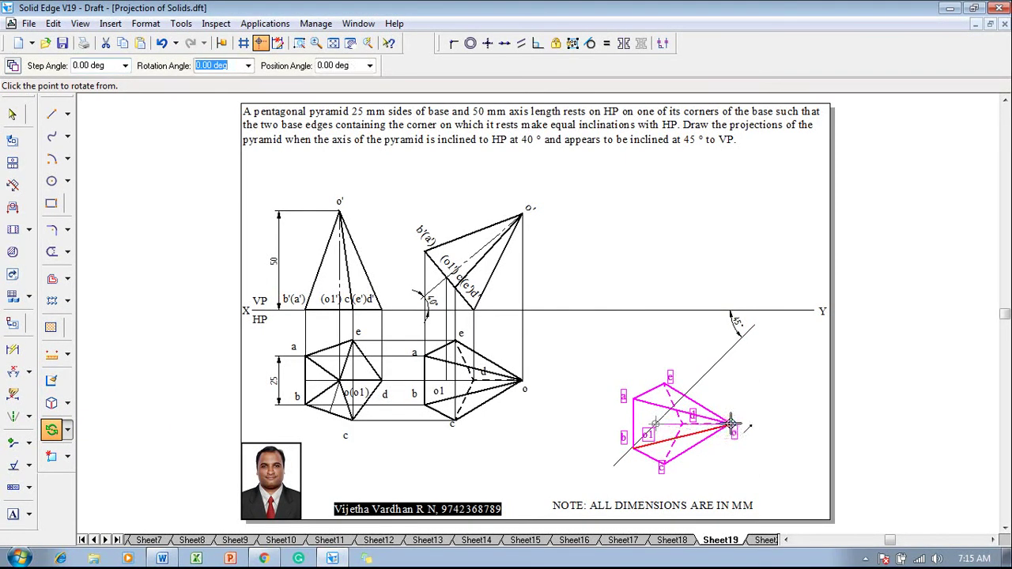
pyautogui.click(710, 372)
pyautogui.click(755, 393)
# - Set a thin line width and start a projector at apex o
pyautogui.click(52, 114)
pyautogui.click(144, 65)
pyautogui.click(151, 87)
pyautogui.click(710, 370)
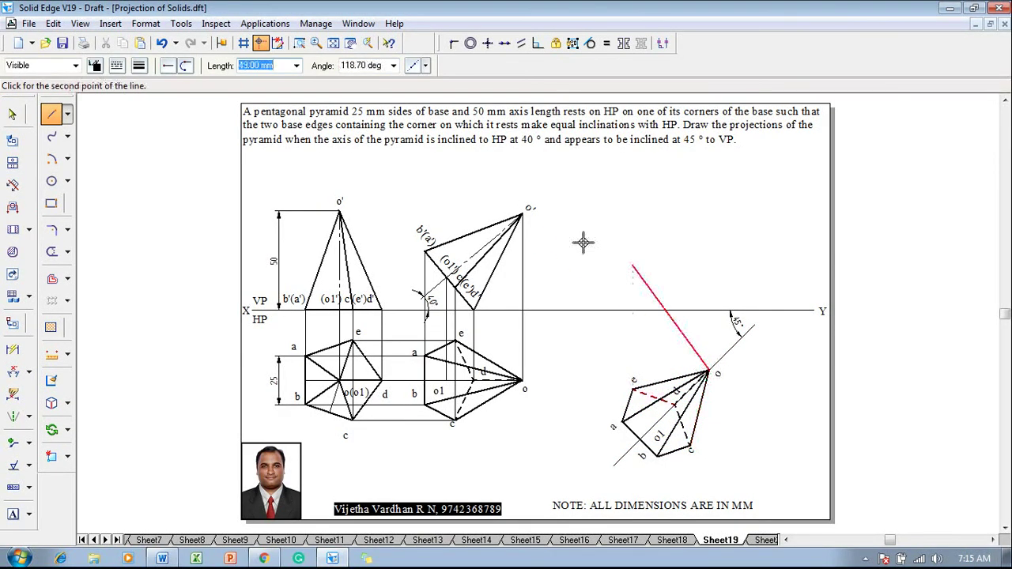
# - Project apex o up and across to o', and one top-view corner up to XY
pyautogui.click(710, 214)
pyautogui.click(520, 215)
pyautogui.press('Escape')
pyautogui.click(673, 403)
pyautogui.click(675, 310)
pyautogui.press('Escape')
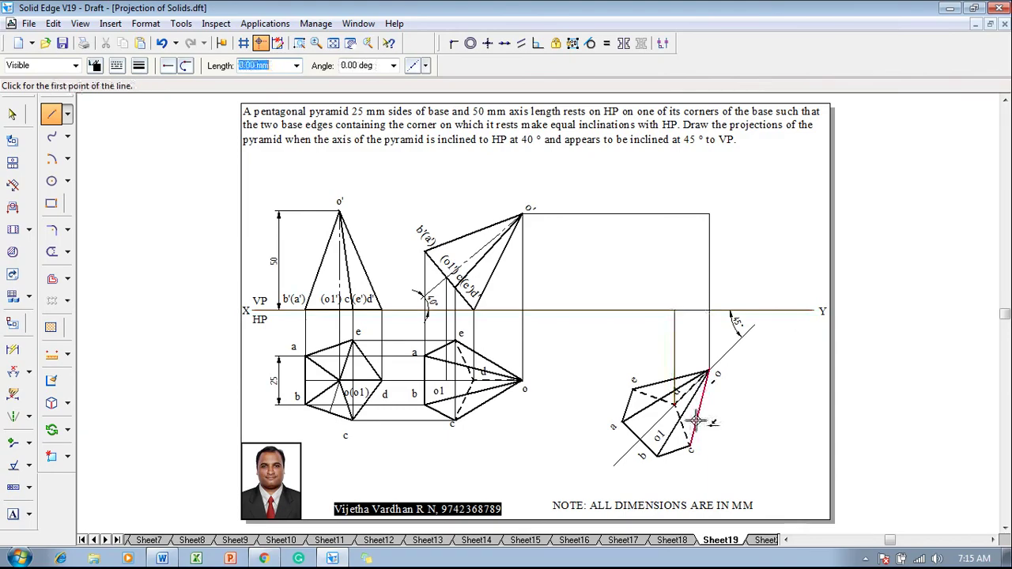
# - Project the lowest corner up and left to the front view, and corner e up to it
pyautogui.click(688, 447)
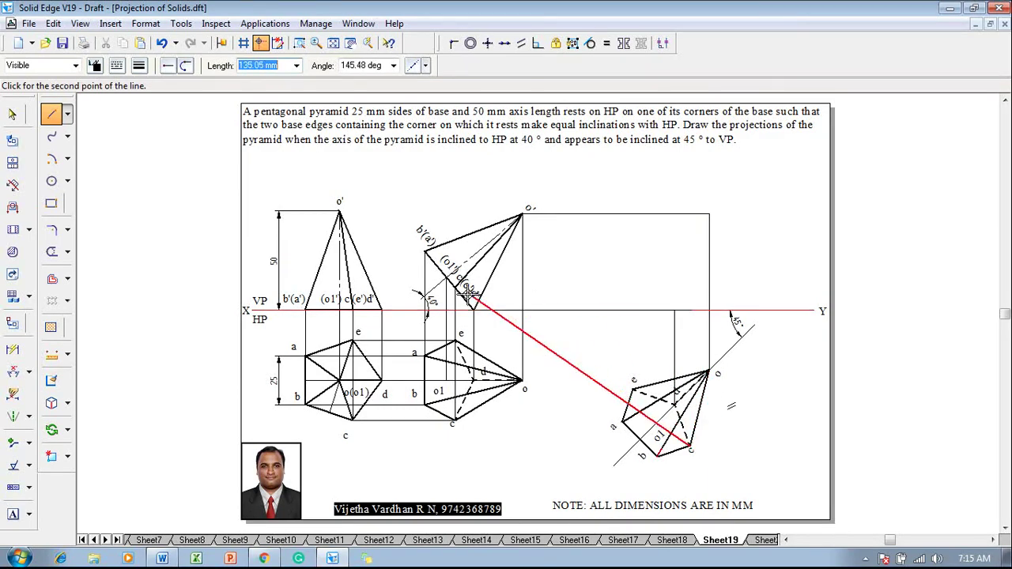
pyautogui.click(686, 288)
pyautogui.click(476, 288)
pyautogui.press('Escape')
pyautogui.click(633, 384)
pyautogui.click(633, 289)
pyautogui.press('Escape')
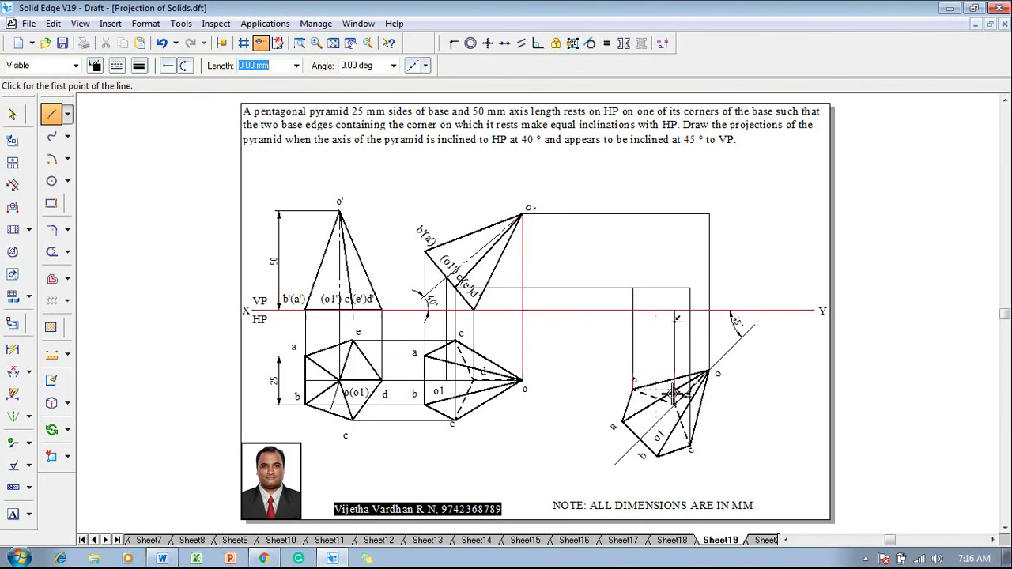
# - Project another corner, apex o and corner a upward, with horizontals to the front view at b(a)
pyautogui.click(654, 421)
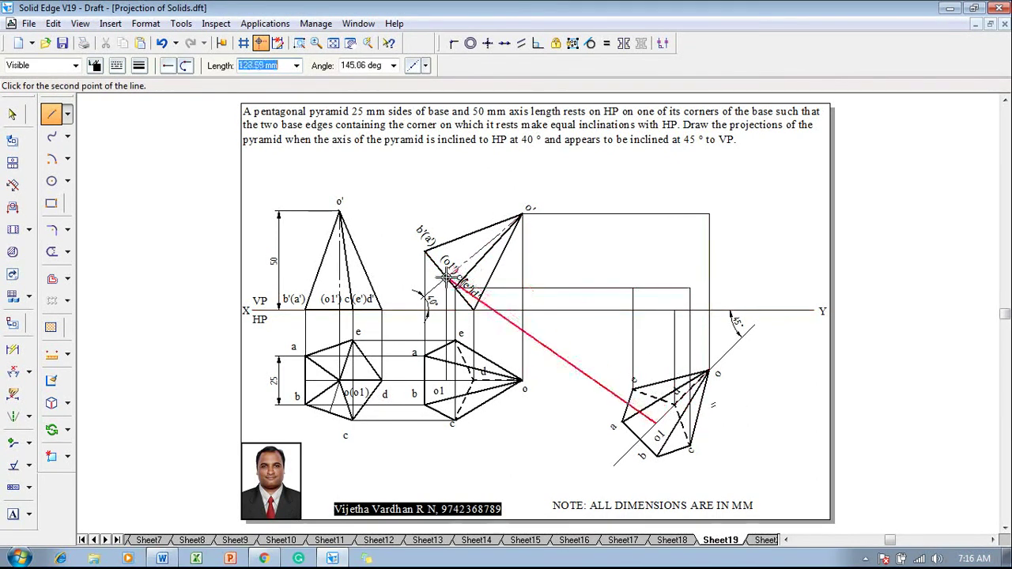
pyautogui.click(655, 276)
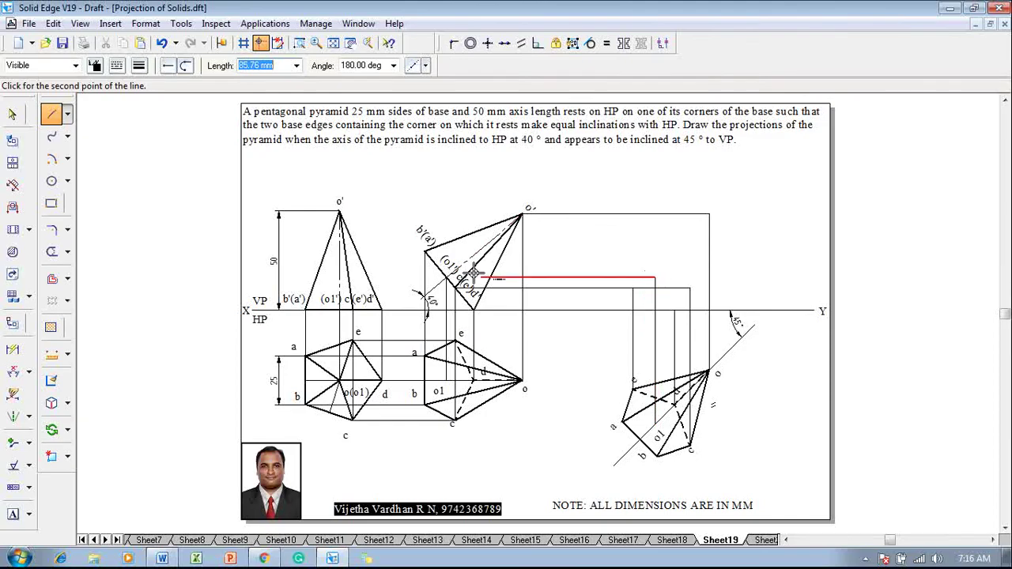
pyautogui.click(447, 277)
pyautogui.press('Escape')
pyautogui.click(708, 372)
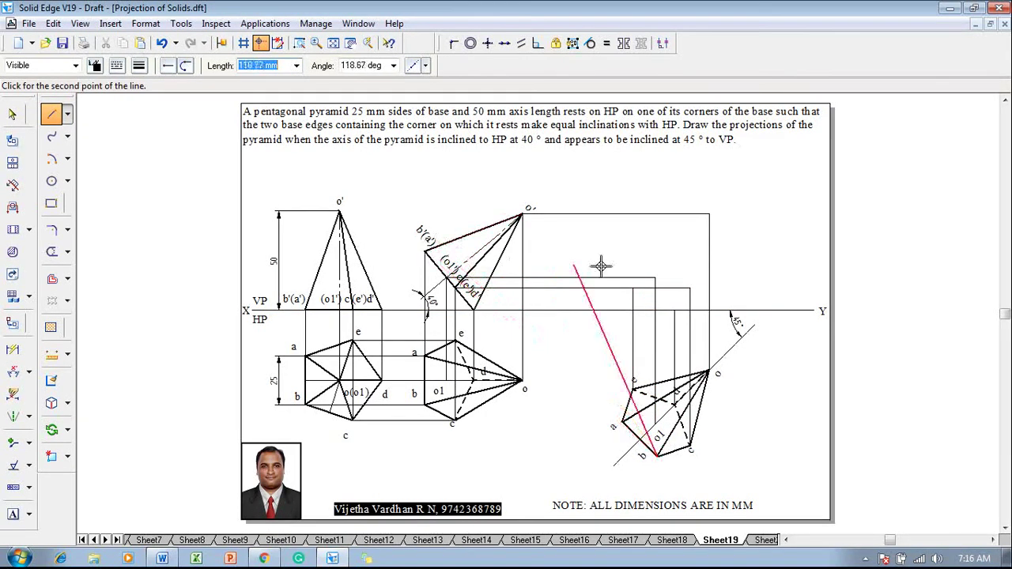
pyautogui.click(656, 253)
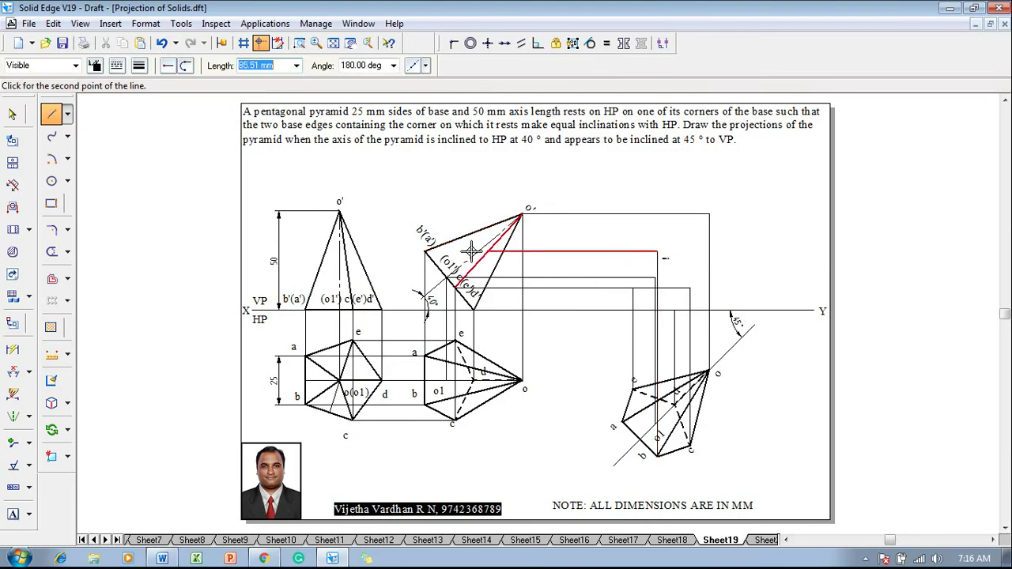
pyautogui.click(426, 252)
pyautogui.click(623, 422)
pyautogui.click(625, 253)
pyautogui.rightClick(666, 238)
pyautogui.click(13, 515)
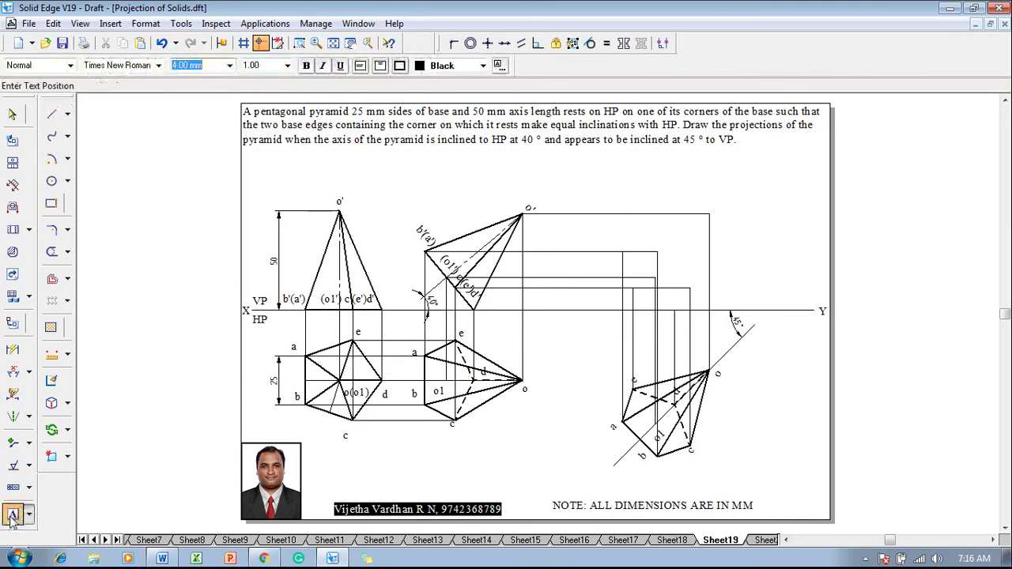
# - Type the primed labels such as a and e' at the new front view's intersections
pyautogui.click(614, 233)
pyautogui.write('a')
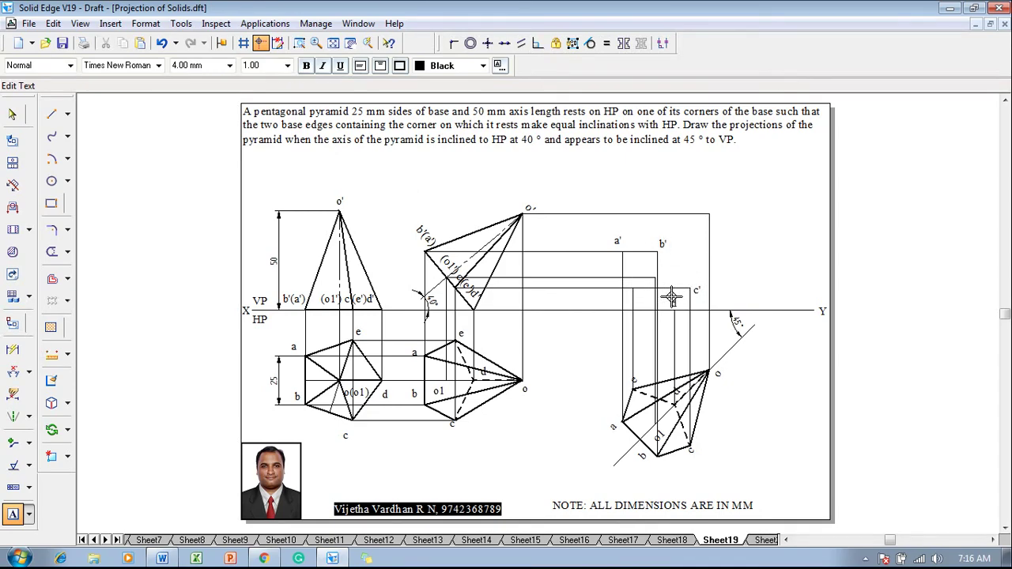
pyautogui.click(626, 287)
pyautogui.write("e'")
pyautogui.press('BackSpace')
pyautogui.press('Escape')
pyautogui.click(51, 114)
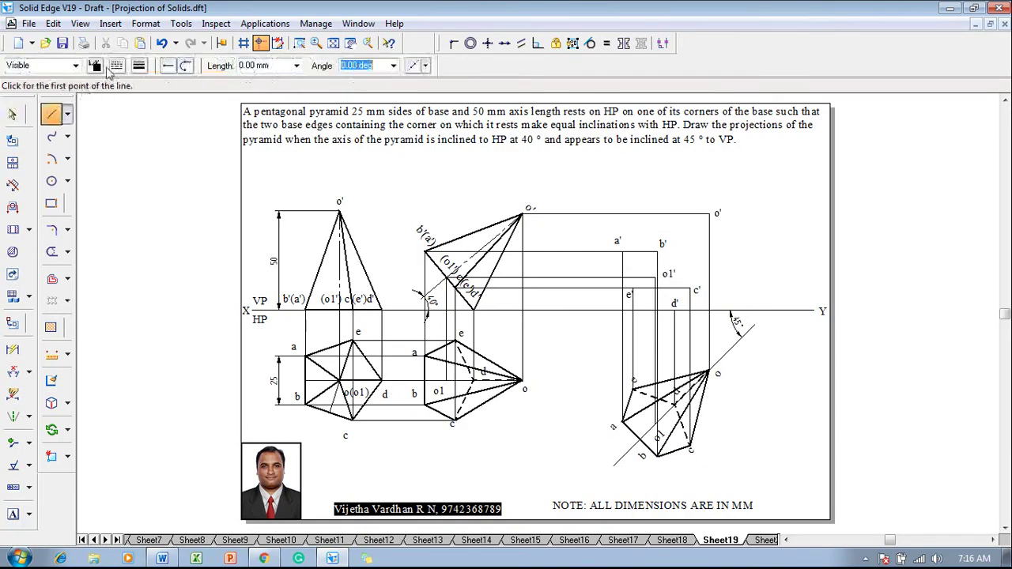
# - Draw the 0.50 mm outline a'–o'–c'–d'–e'–a' of the final front view
pyautogui.click(138, 70)
pyautogui.click(152, 131)
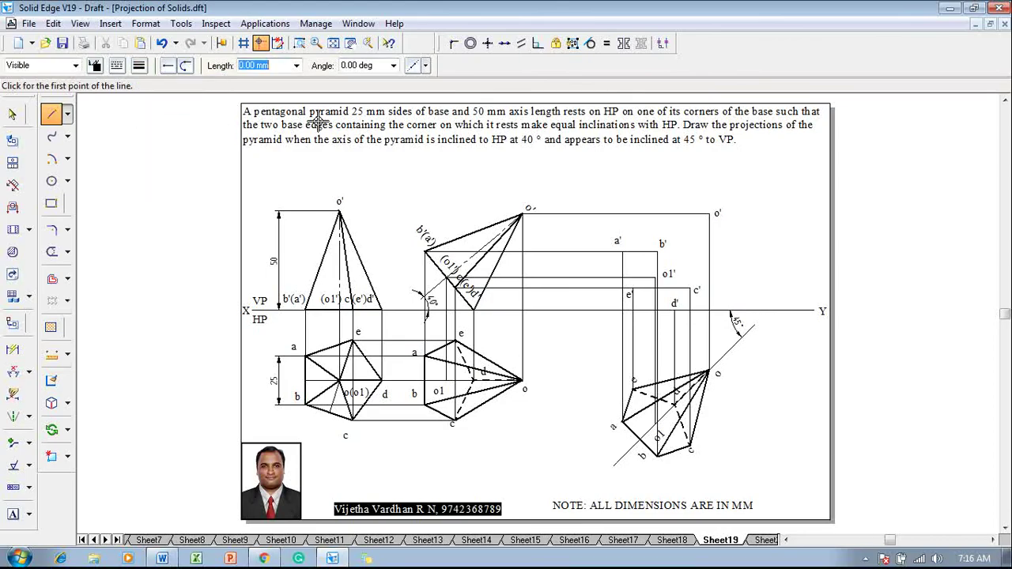
pyautogui.click(621, 251)
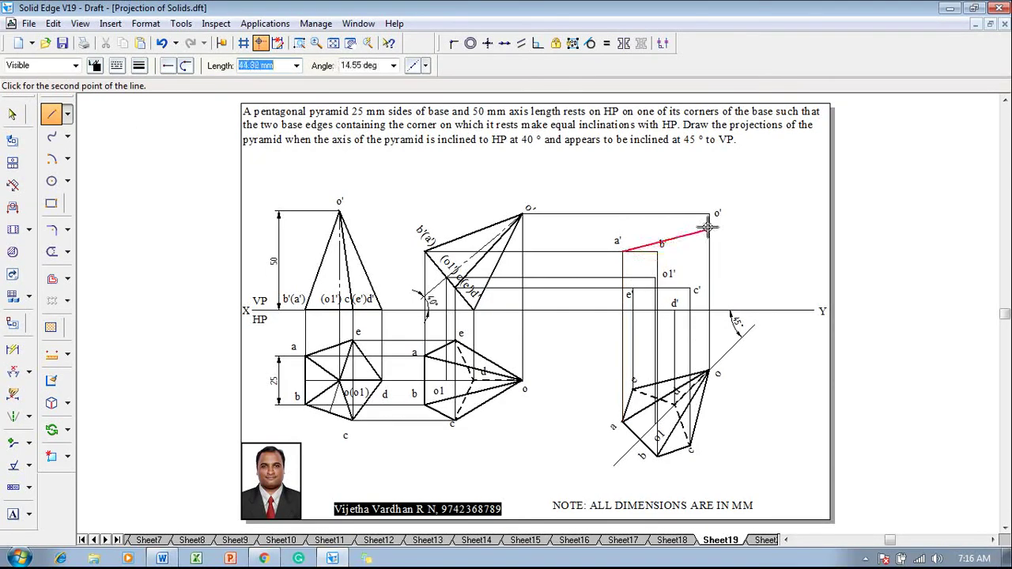
pyautogui.click(709, 214)
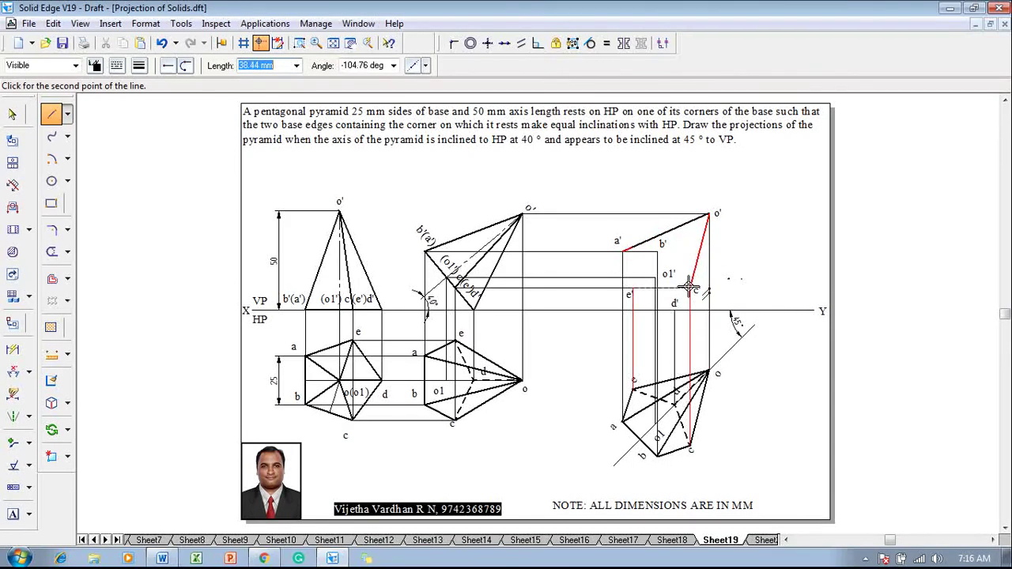
pyautogui.click(691, 289)
pyautogui.click(674, 306)
pyautogui.click(632, 288)
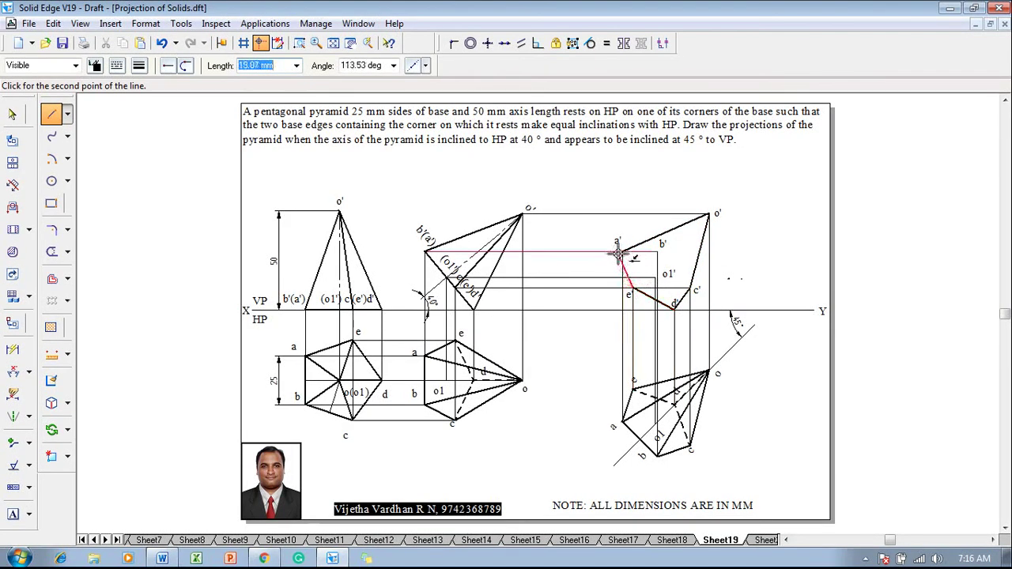
pyautogui.click(622, 251)
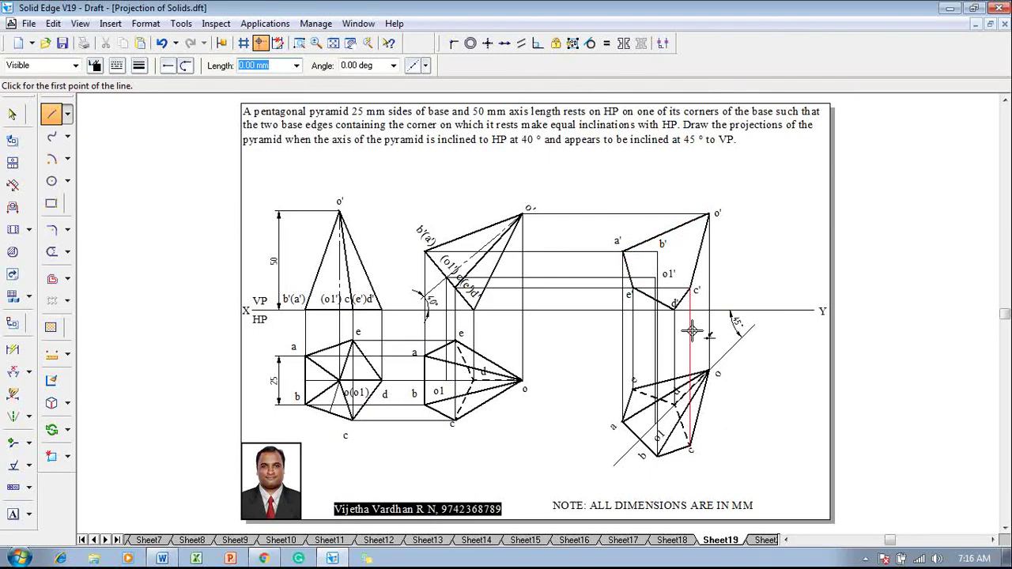
pyautogui.press('Escape')
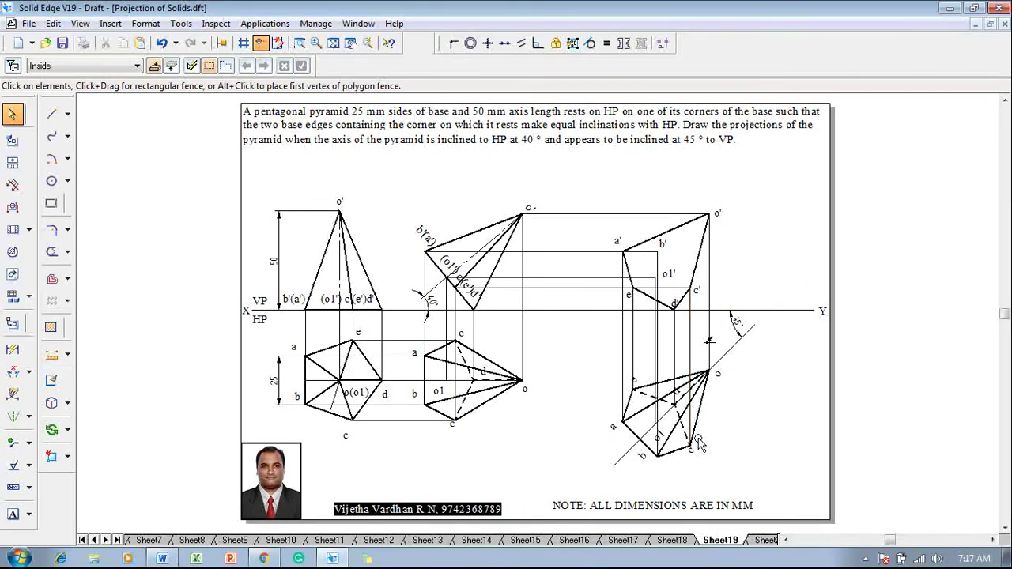
# - Draw the 0.50 mm base edges from a' to b' to c'
pyautogui.click(52, 114)
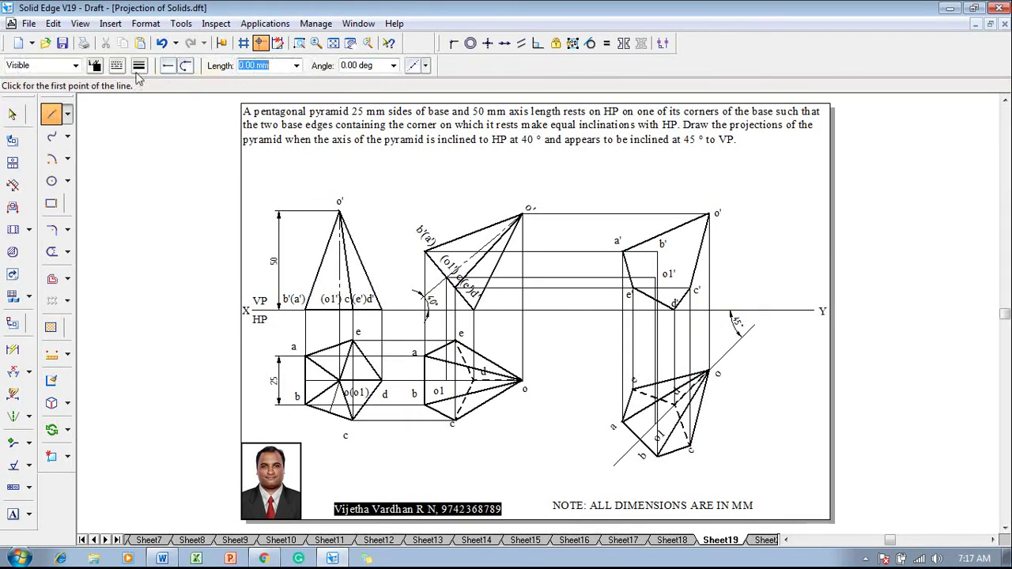
pyautogui.click(139, 65)
pyautogui.click(152, 122)
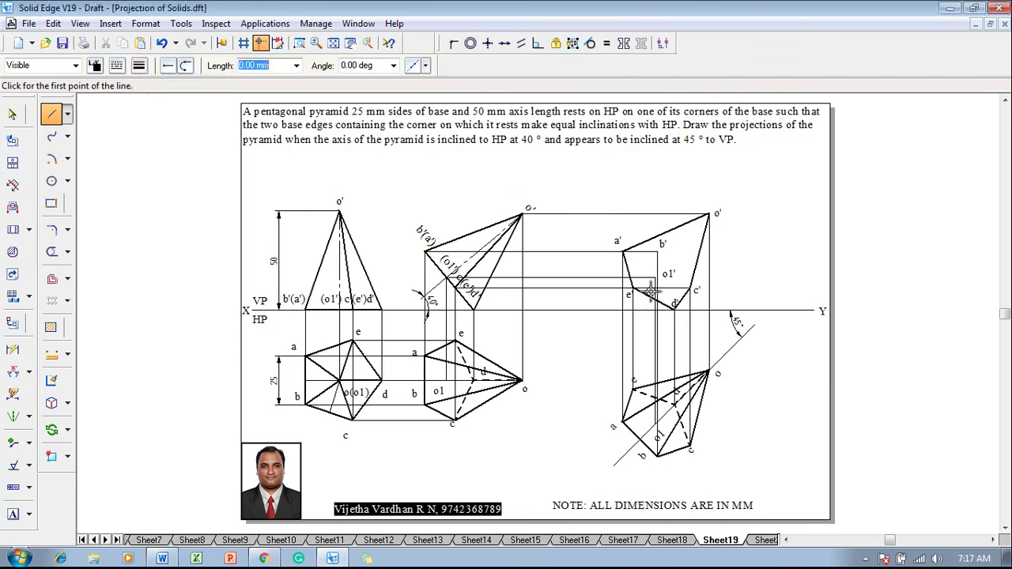
pyautogui.click(624, 252)
pyautogui.click(657, 253)
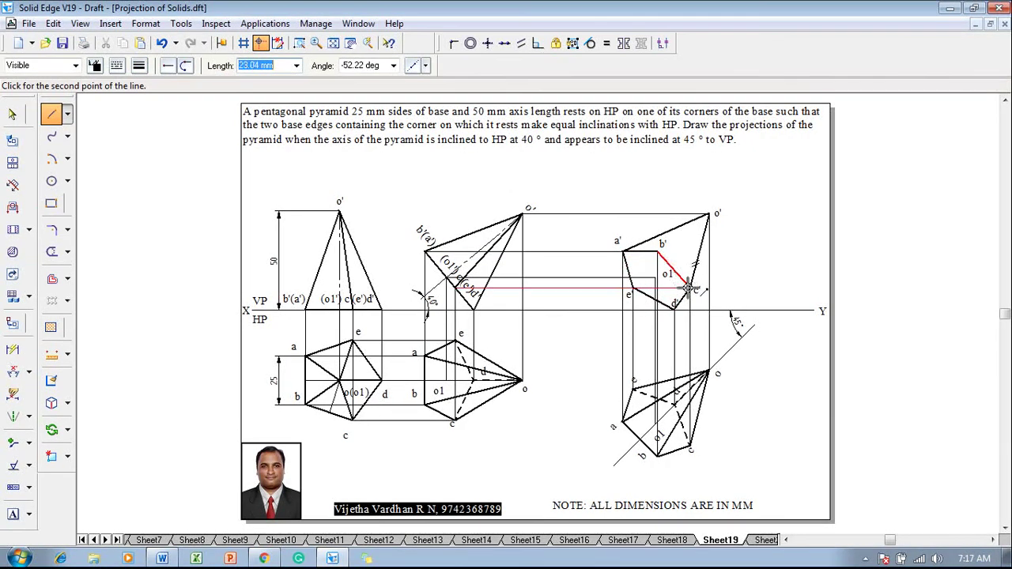
pyautogui.click(691, 286)
pyautogui.rightClick(783, 275)
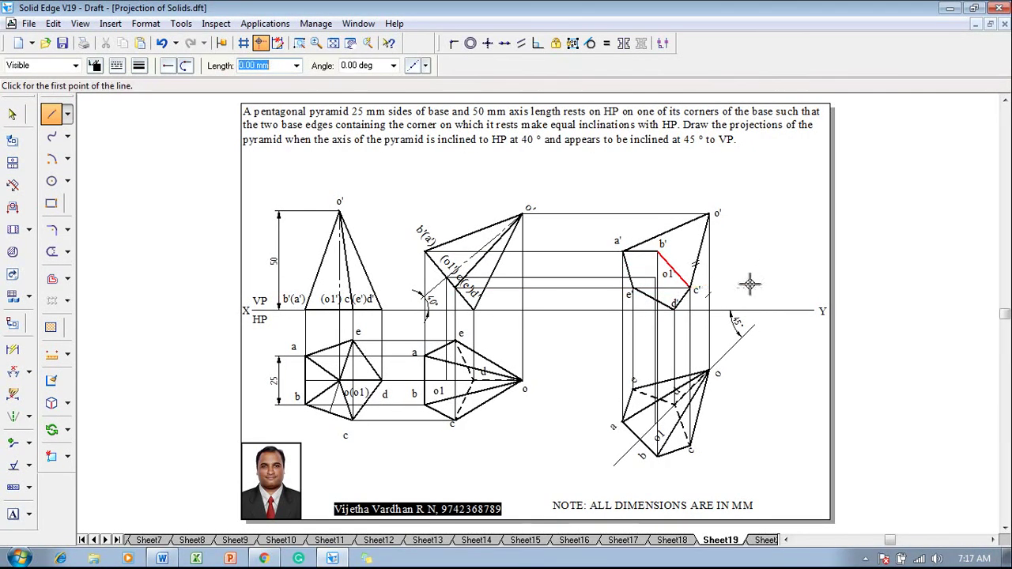
# - Draw the dashed hidden edges from e' to o' and o' to d'
pyautogui.click(139, 66)
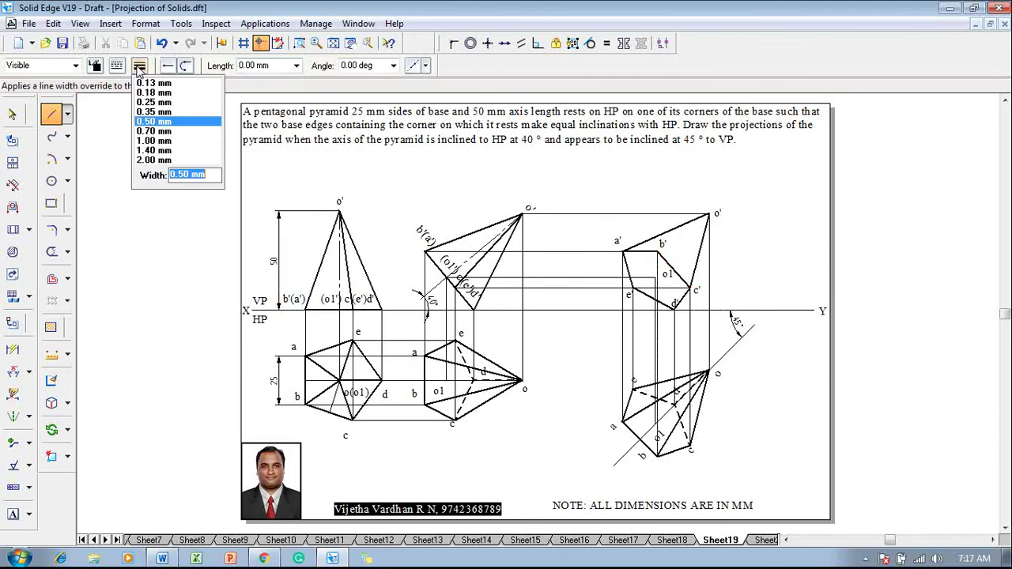
pyautogui.click(117, 66)
pyautogui.click(129, 90)
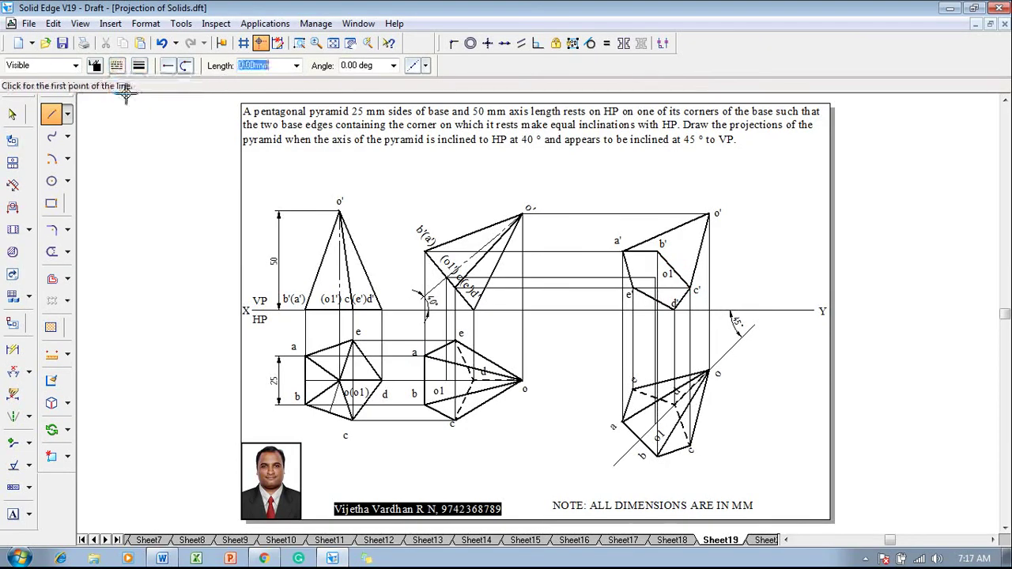
pyautogui.click(633, 284)
pyautogui.rightClick(633, 283)
pyautogui.click(633, 288)
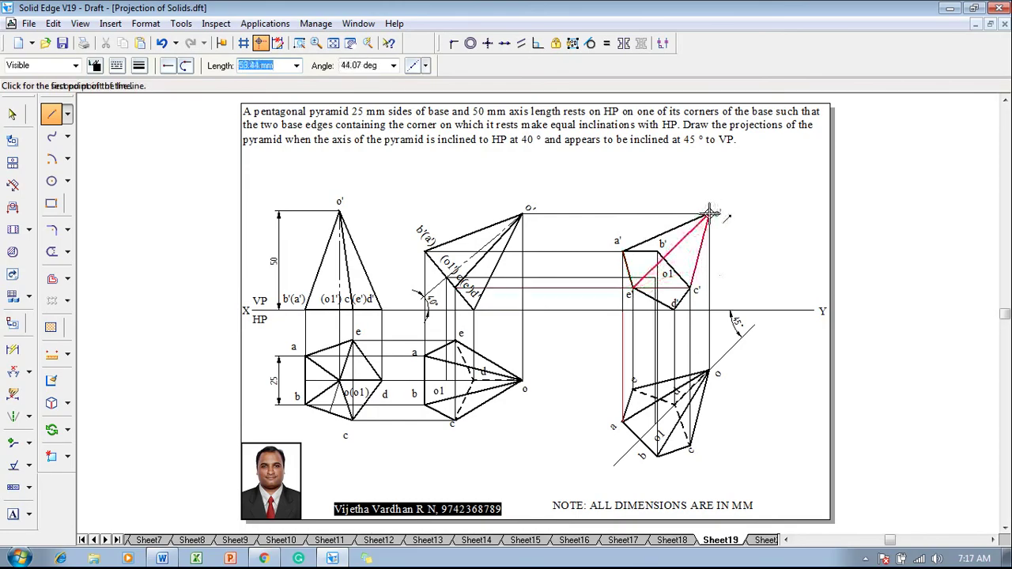
pyautogui.click(709, 215)
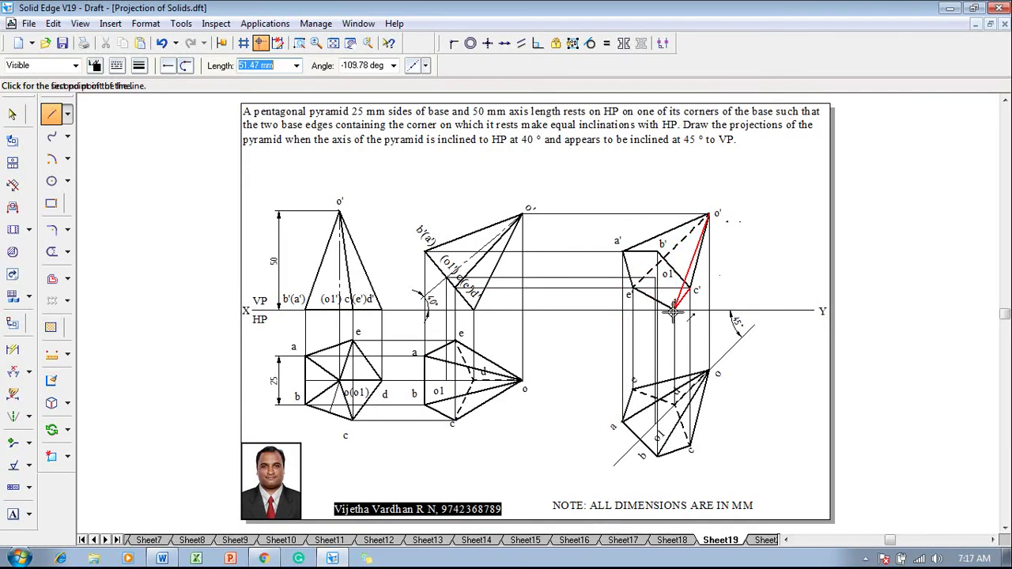
pyautogui.click(673, 310)
pyautogui.rightClick(728, 298)
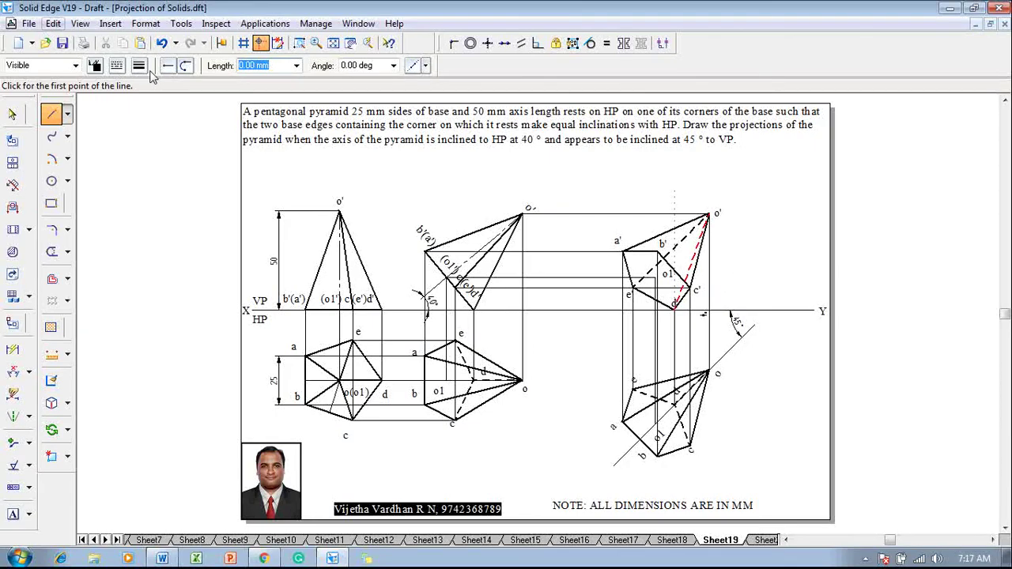
# - Draw the solid visible edge from b' to o'
pyautogui.click(142, 68)
pyautogui.click(117, 67)
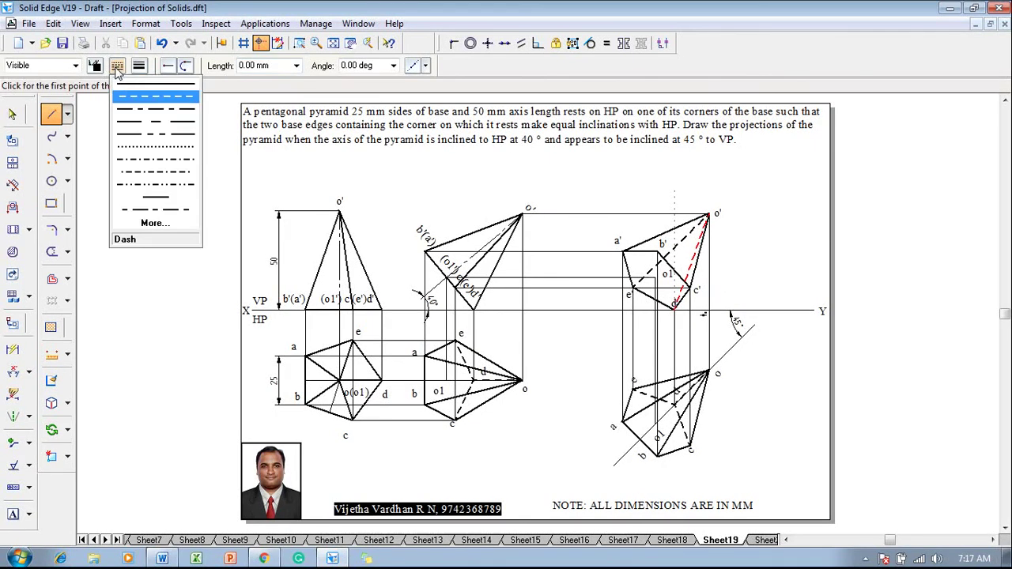
pyautogui.click(128, 83)
pyautogui.click(659, 251)
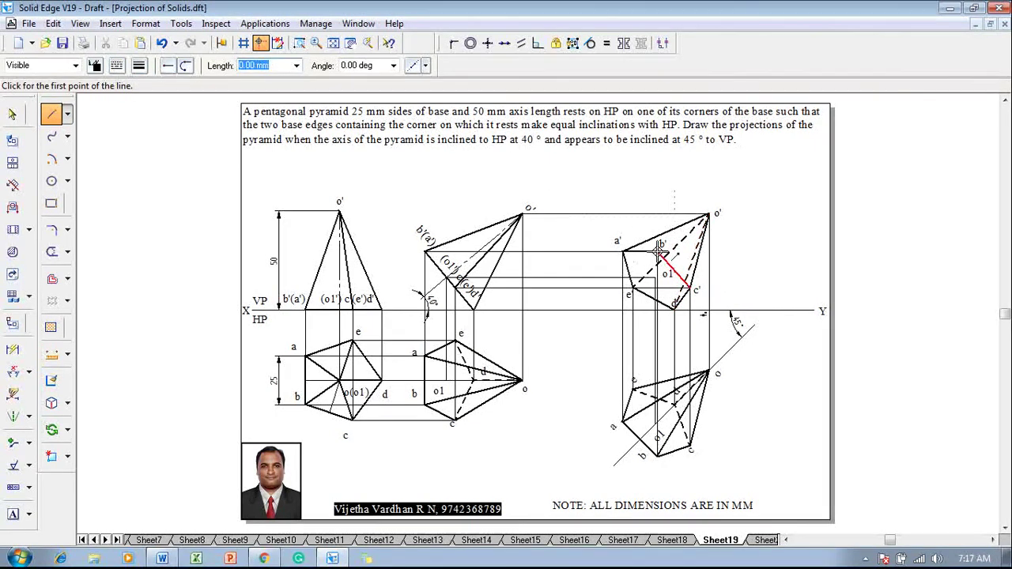
pyautogui.click(731, 258)
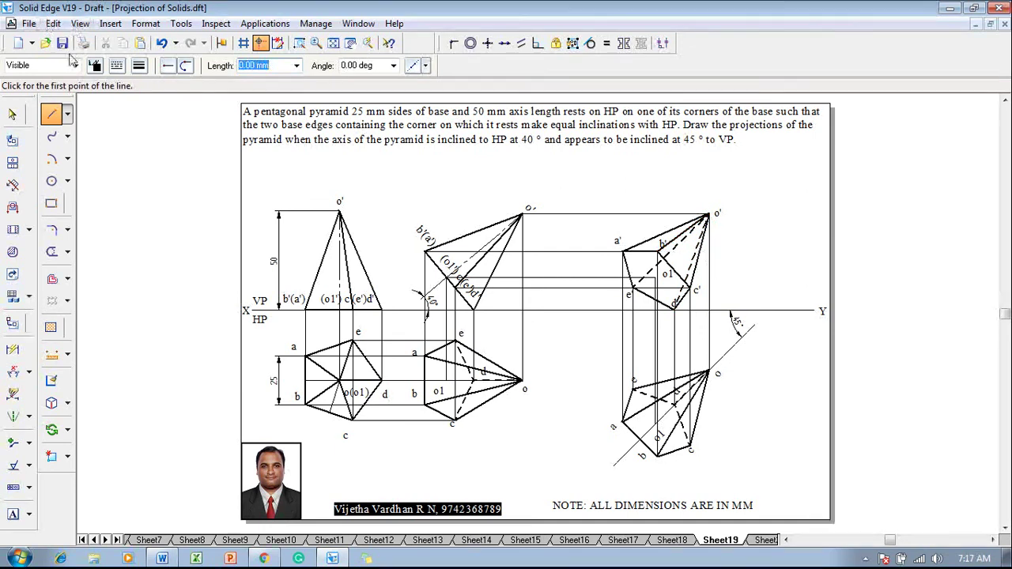
# - Draw the axis o1–o' as a thin 0.18 mm dashed line
pyautogui.click(117, 64)
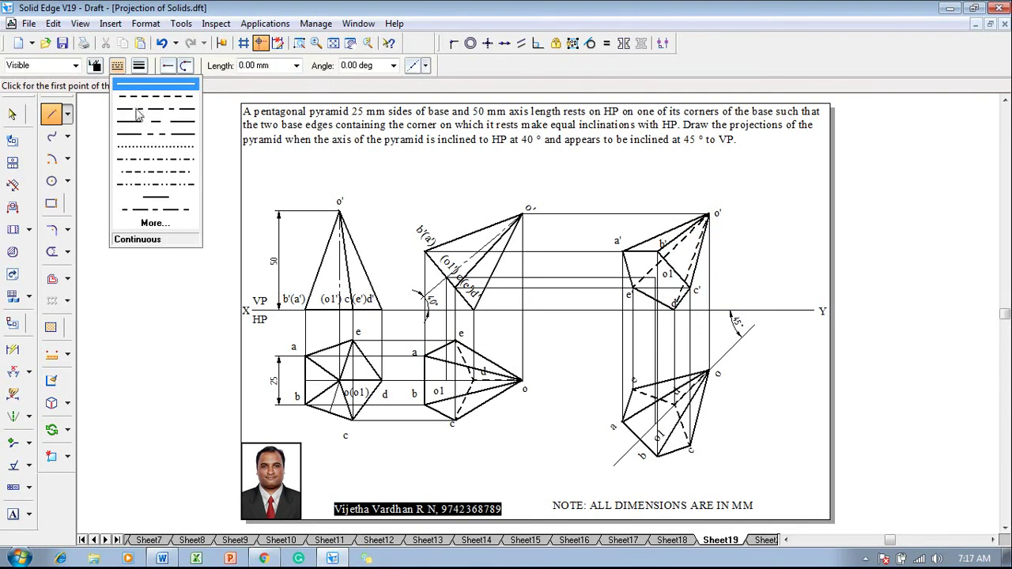
pyautogui.click(138, 114)
pyautogui.click(139, 65)
pyautogui.click(151, 92)
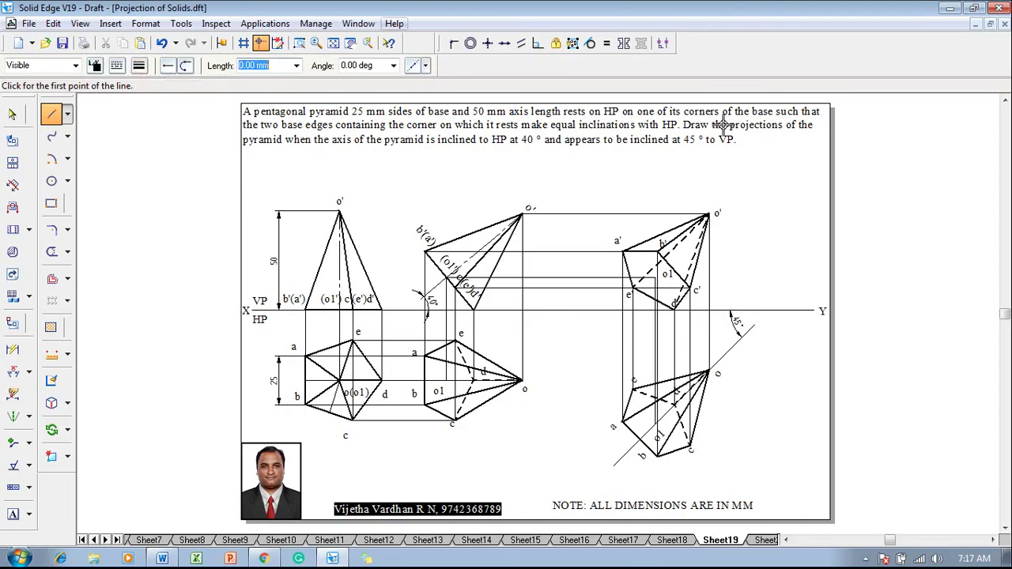
pyautogui.click(656, 276)
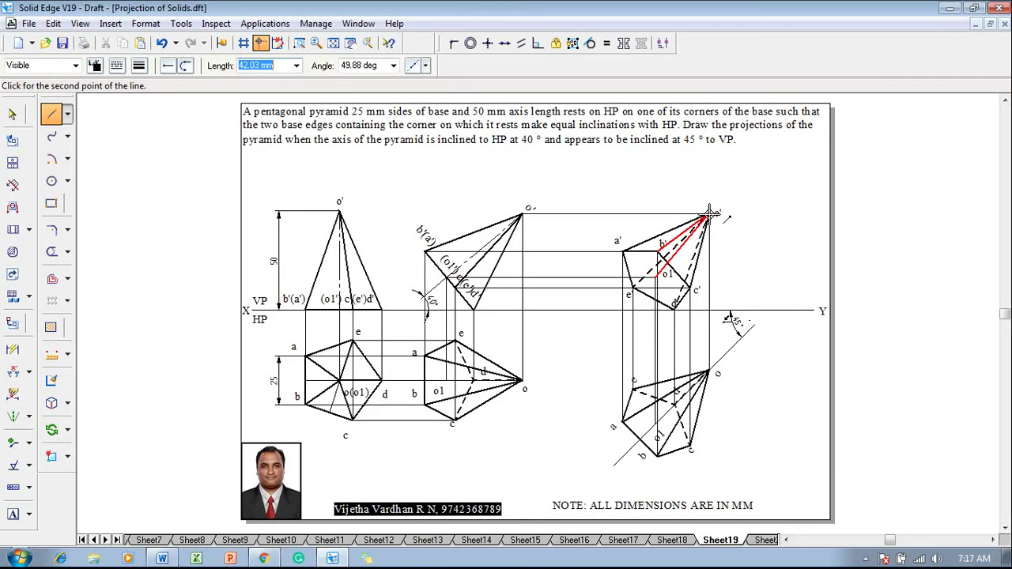
pyautogui.click(709, 213)
pyautogui.rightClick(781, 244)
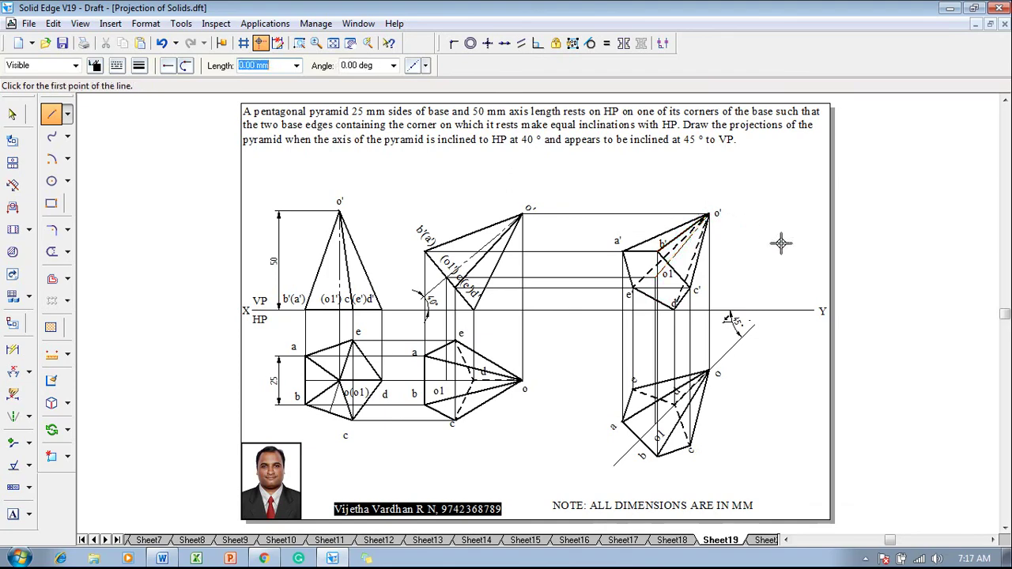
pyautogui.press('Escape')
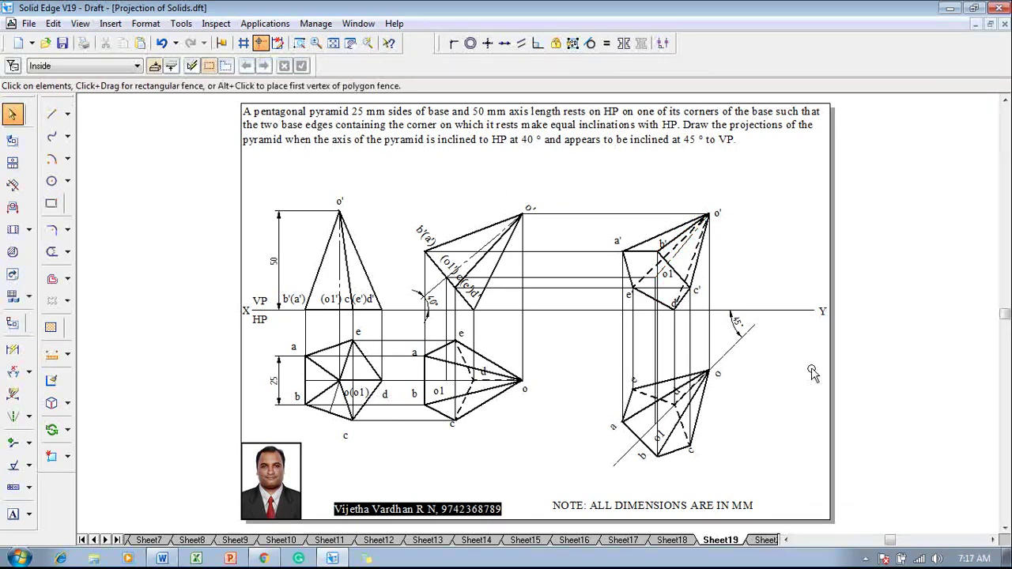